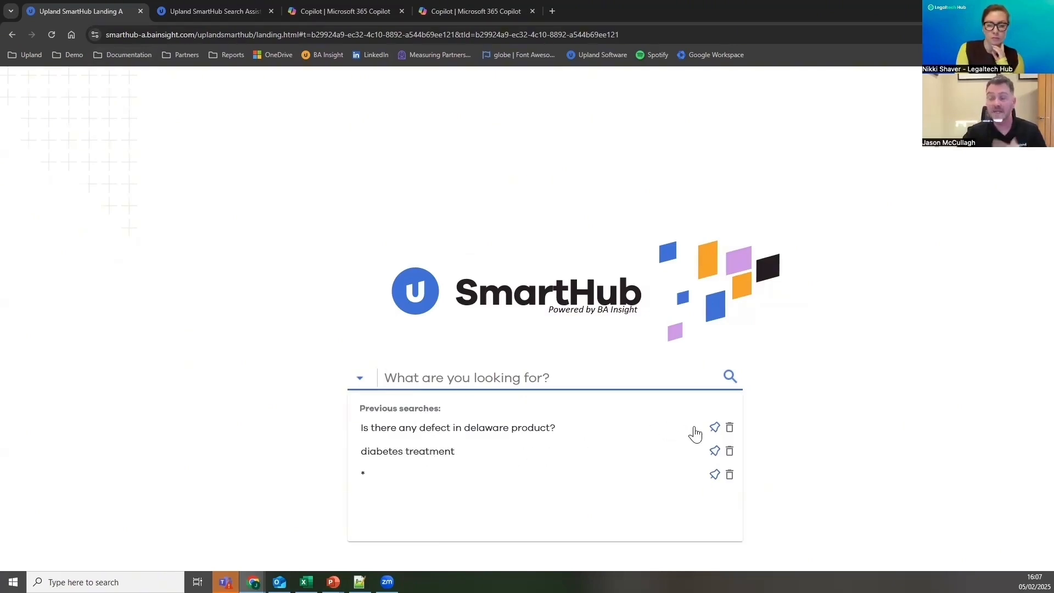
# Search for "diabetes treatment" and review the content source options available for refining the results.
pyautogui.write('diabetes treatment')
pyautogui.press('Return')
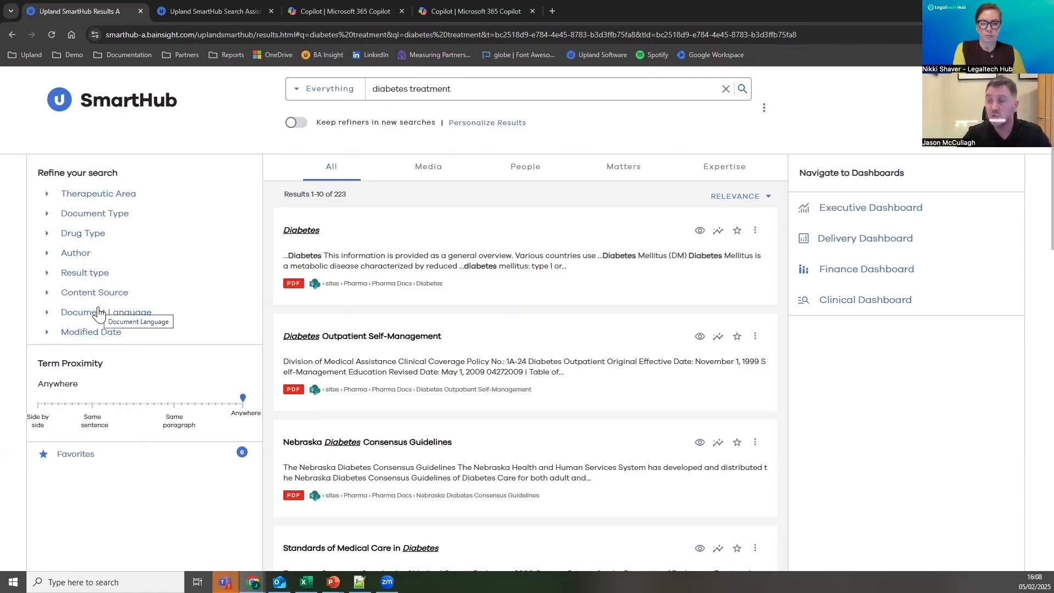
pyautogui.click(48, 293)
pyautogui.click(60, 373)
pyautogui.click(59, 394)
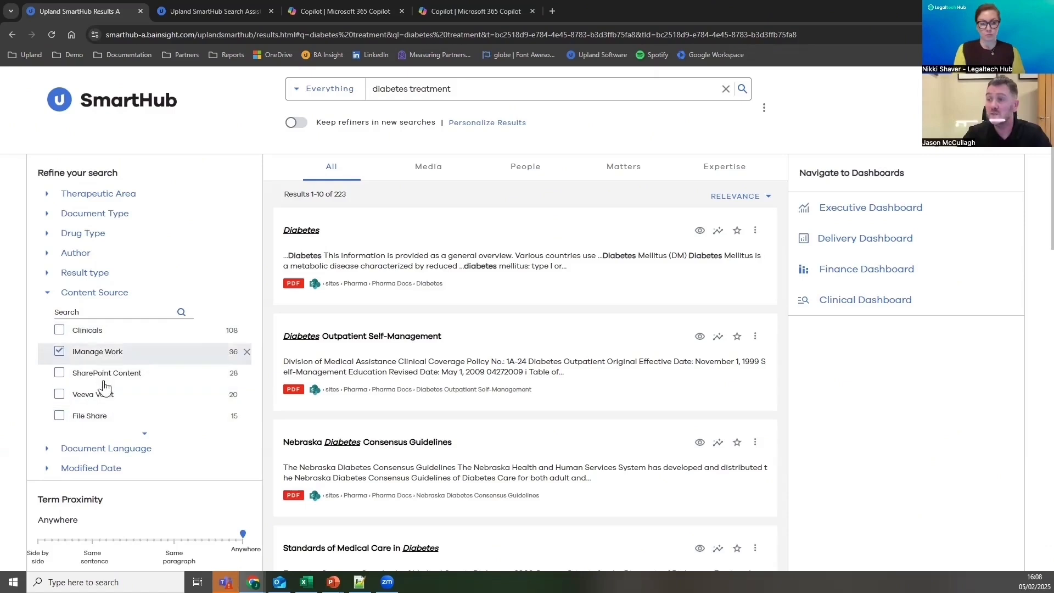
pyautogui.click(102, 329)
pyautogui.click(98, 353)
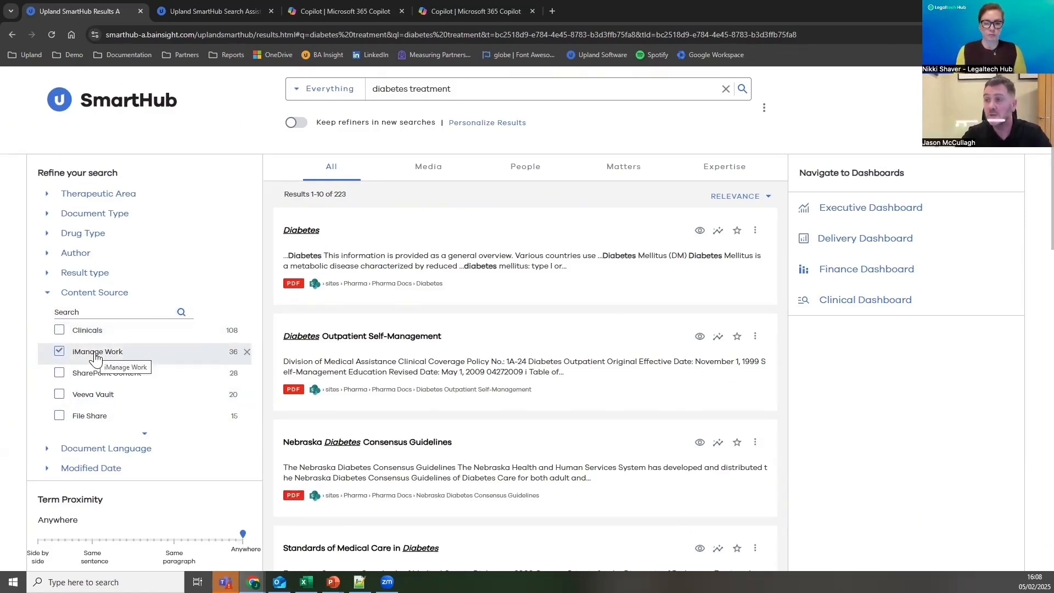
pyautogui.click(91, 293)
# Highlight the total result count and scan the first page of search results.
pyautogui.doubleClick(340, 195)
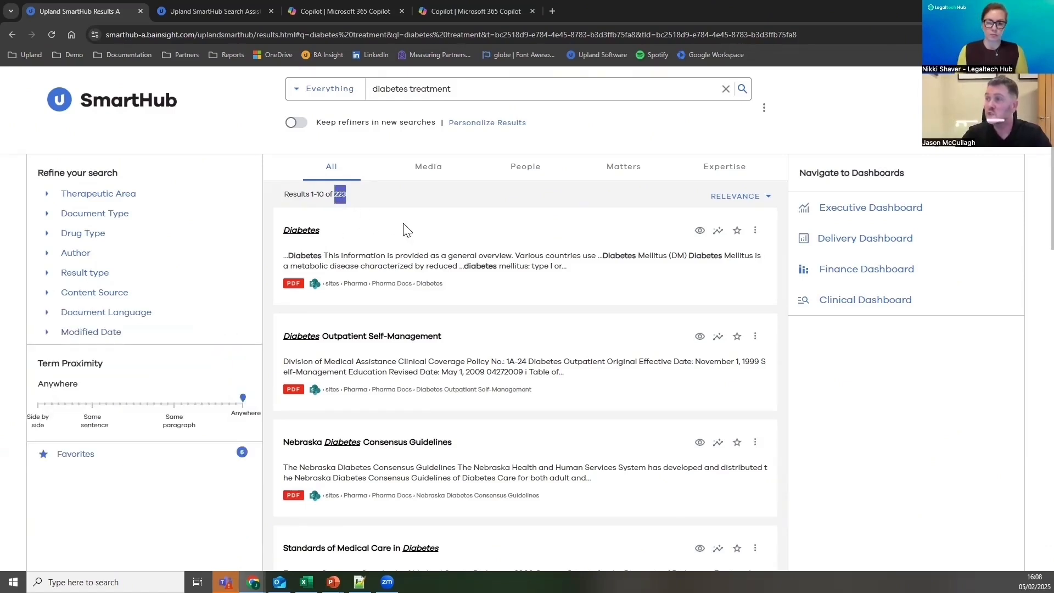
pyautogui.scroll(-10, 438, 266)
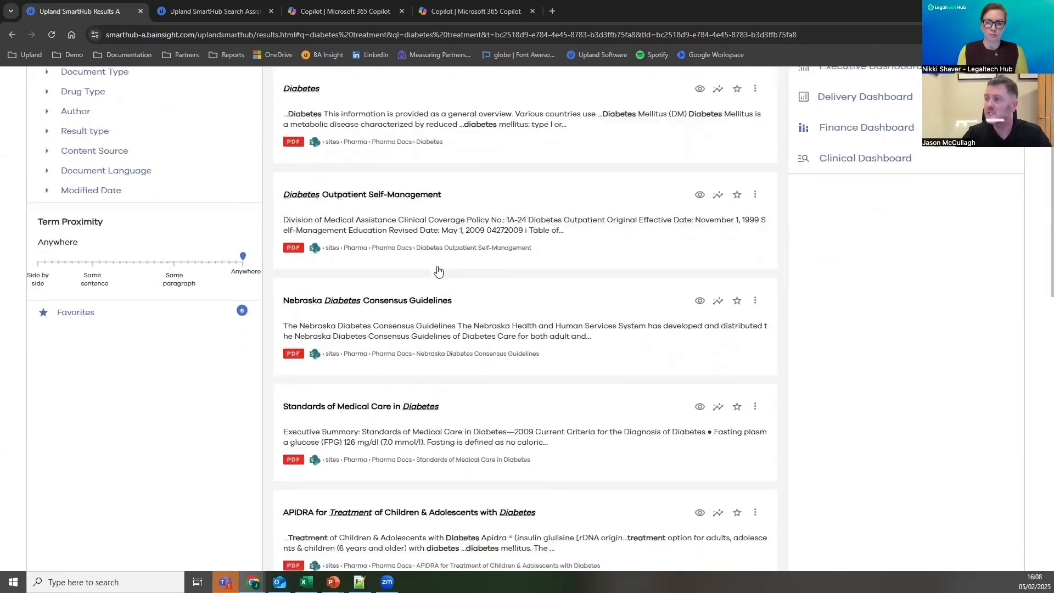
pyautogui.scroll(-5, 437, 271)
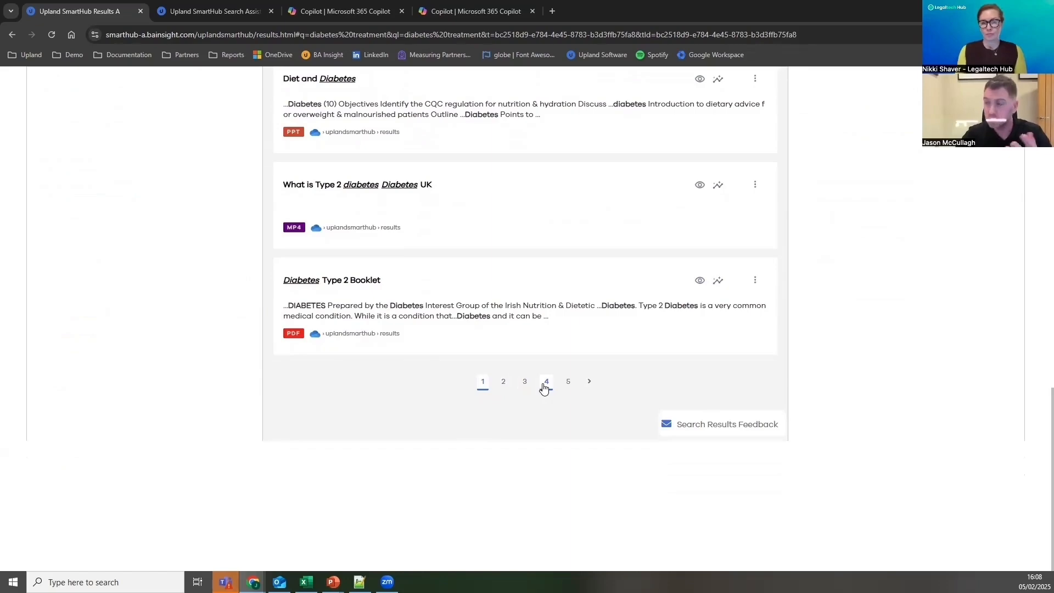
pyautogui.scroll(20, 543, 387)
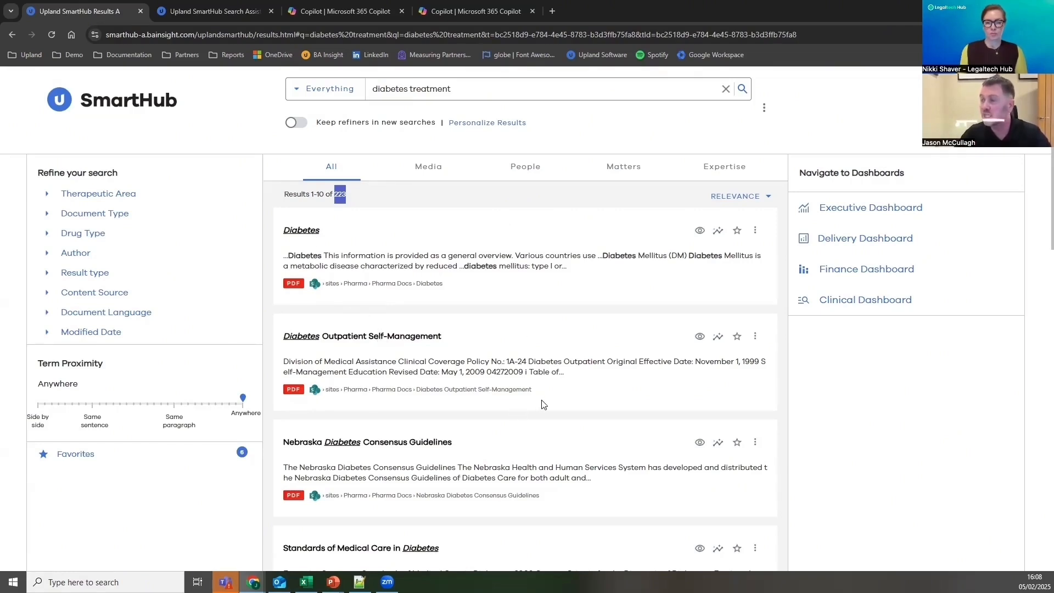
# View the metadata and key terms of the Diabetes Outpatient Self-Management result, and open its document preview.
pyautogui.click(718, 338)
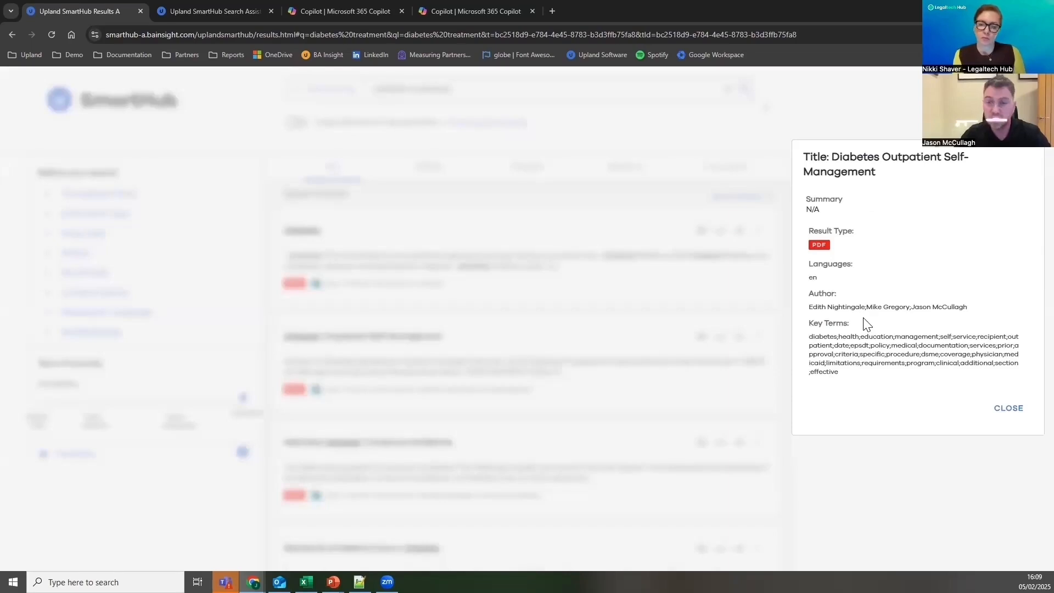
pyautogui.click(1006, 409)
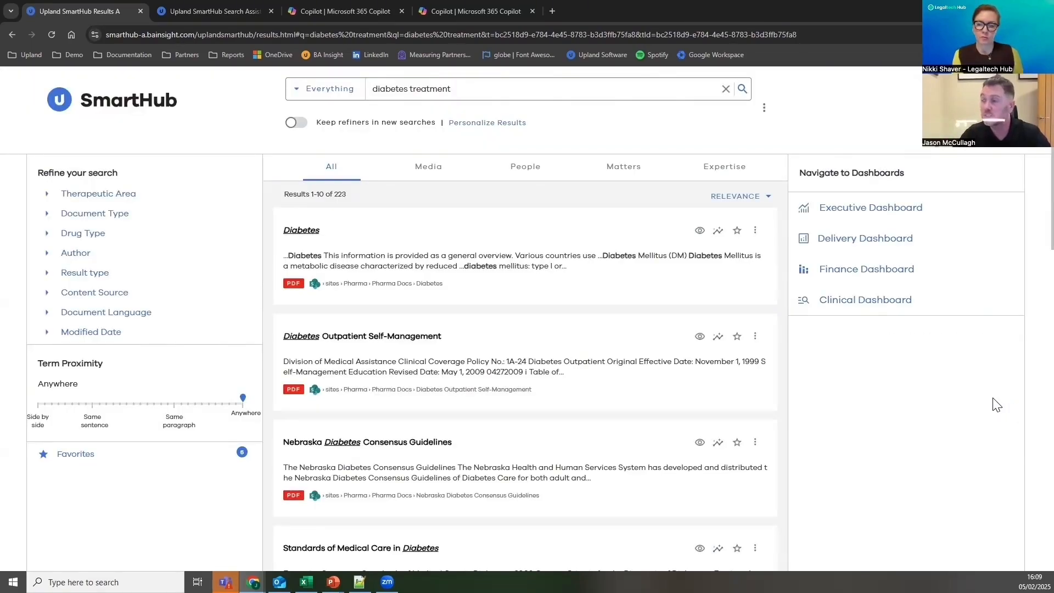
pyautogui.click(699, 337)
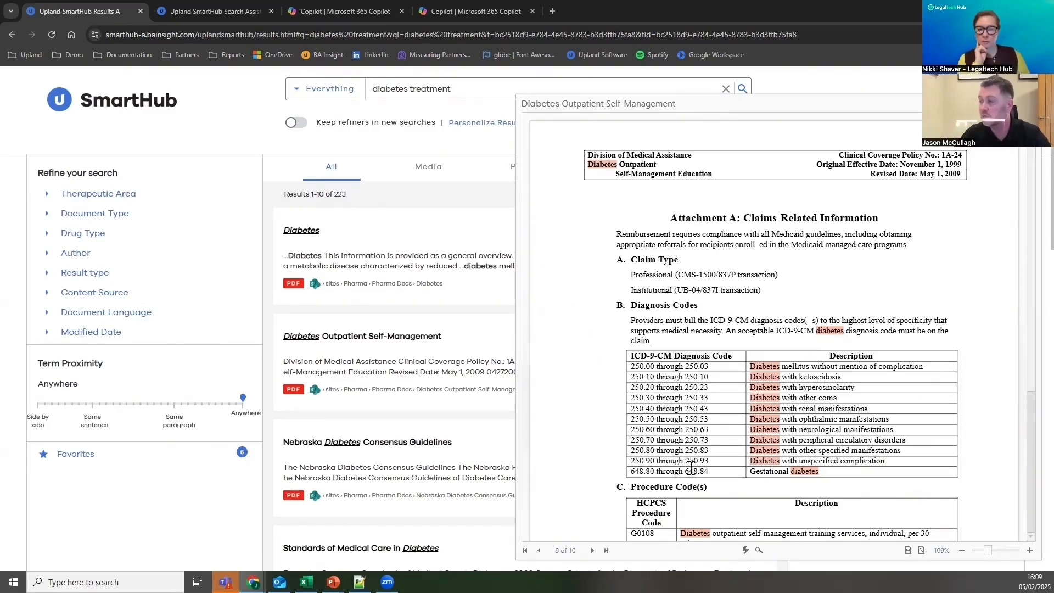
# Search inside the previewed document for "code" alongside the existing highlighted terms.
pyautogui.click(757, 550)
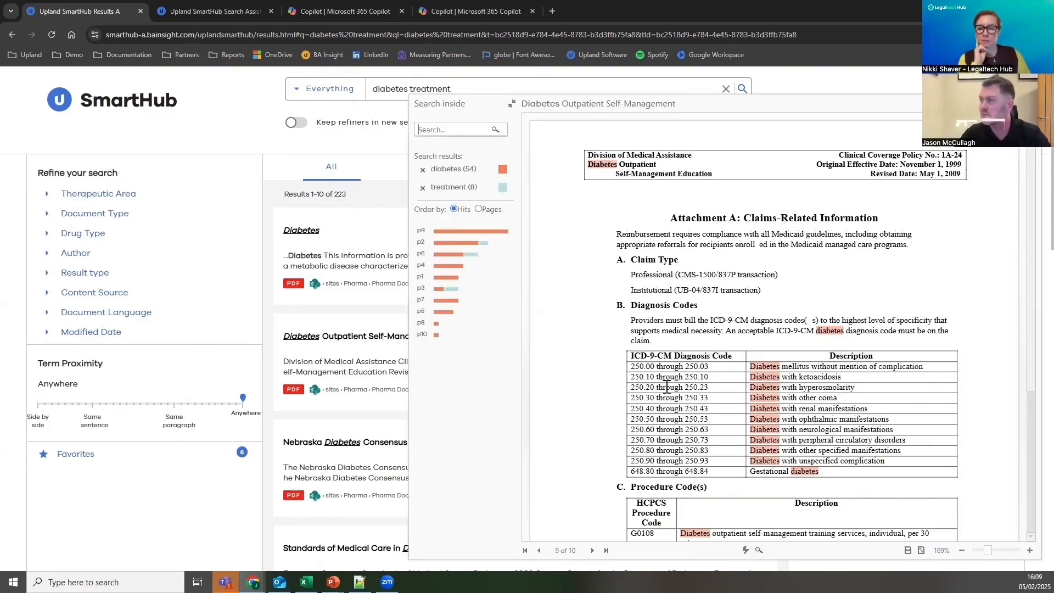
pyautogui.click(443, 130)
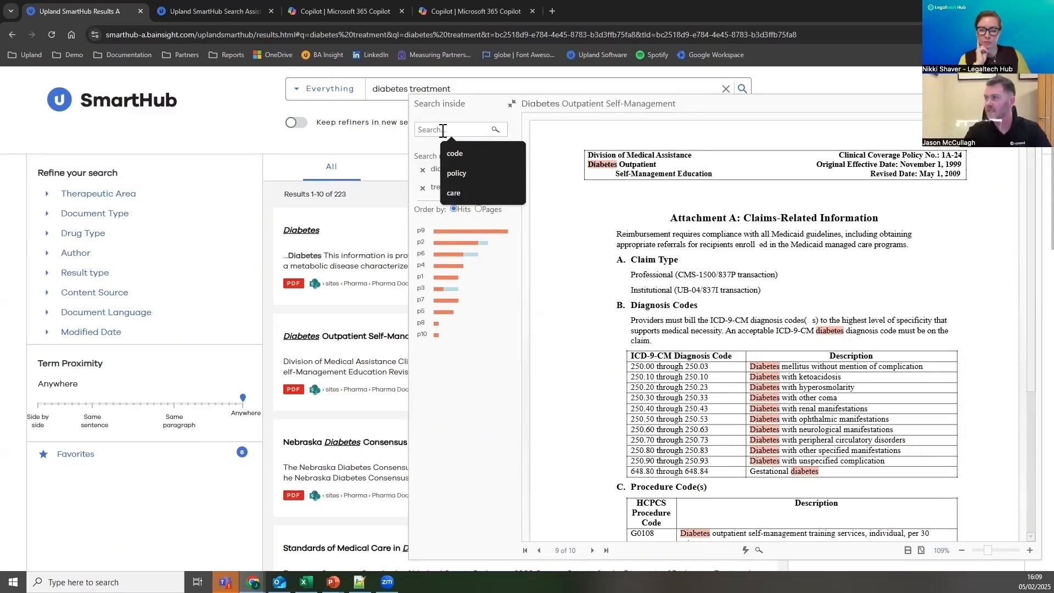
pyautogui.press('Escape')
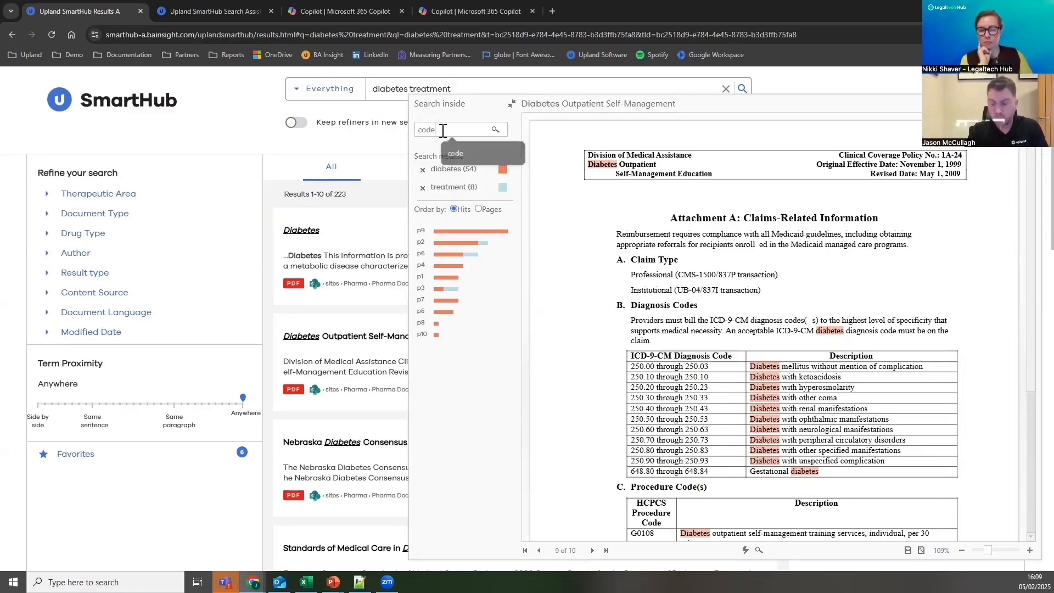
pyautogui.click(443, 133)
pyautogui.click(436, 145)
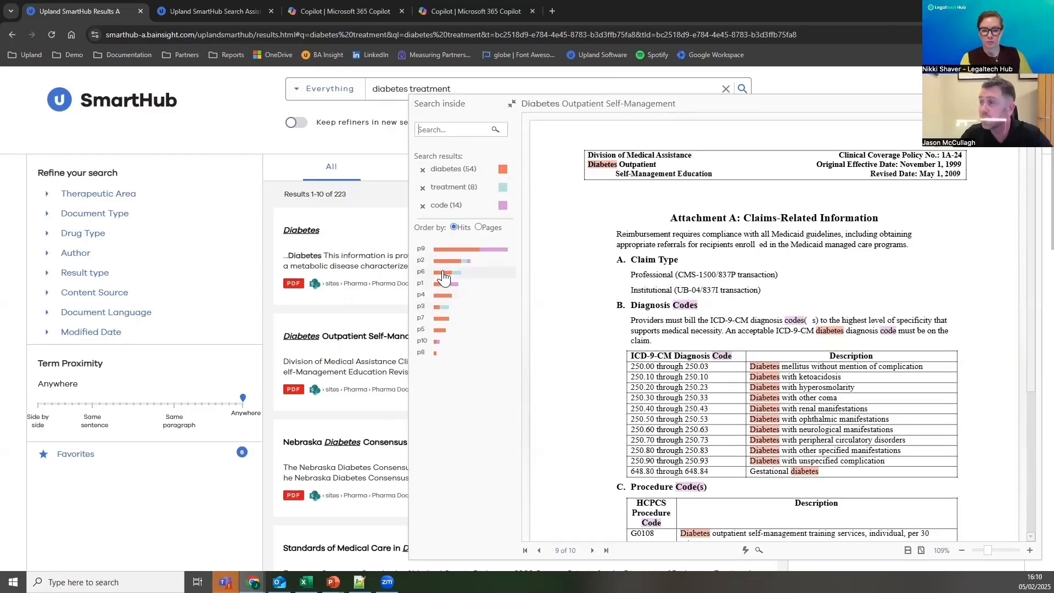
# Go to the hits on page 6 of the preview and select the passage about individualized assessment.
pyautogui.click(443, 273)
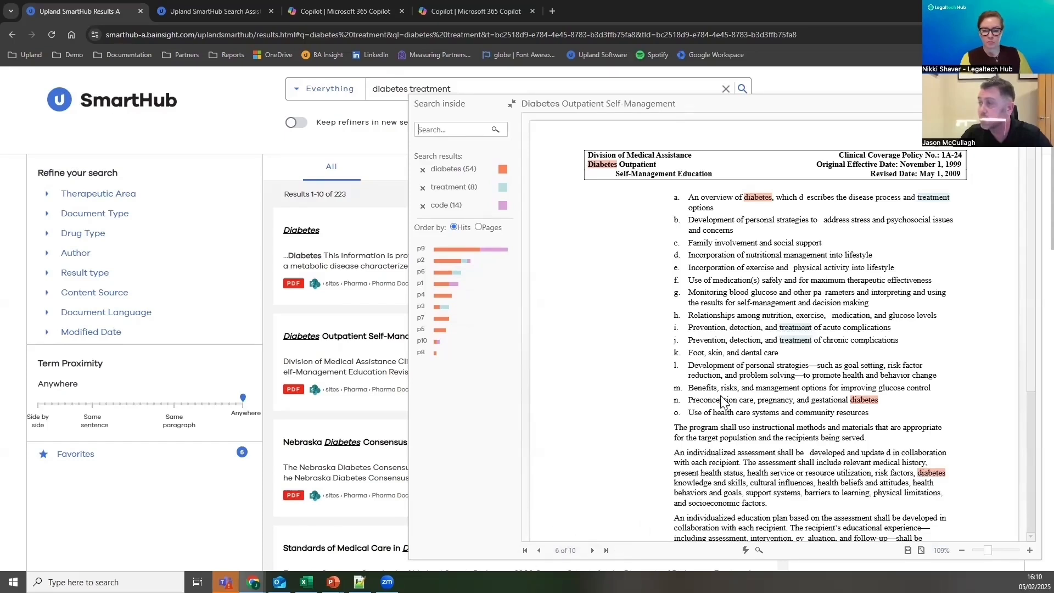
pyautogui.scroll(-1, 775, 273)
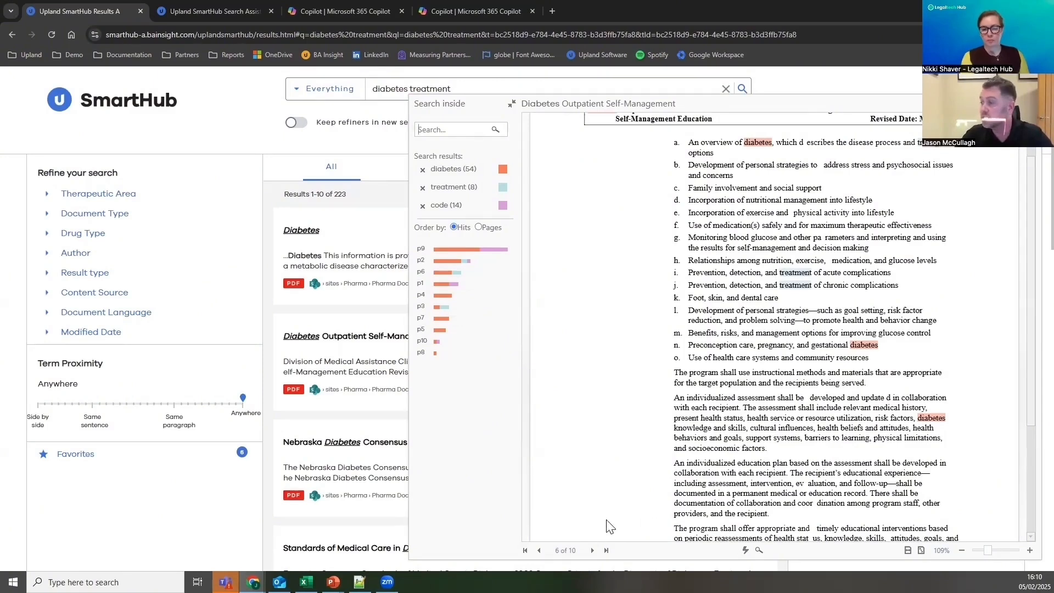
pyautogui.moveTo(679, 397); pyautogui.dragTo(705, 432)
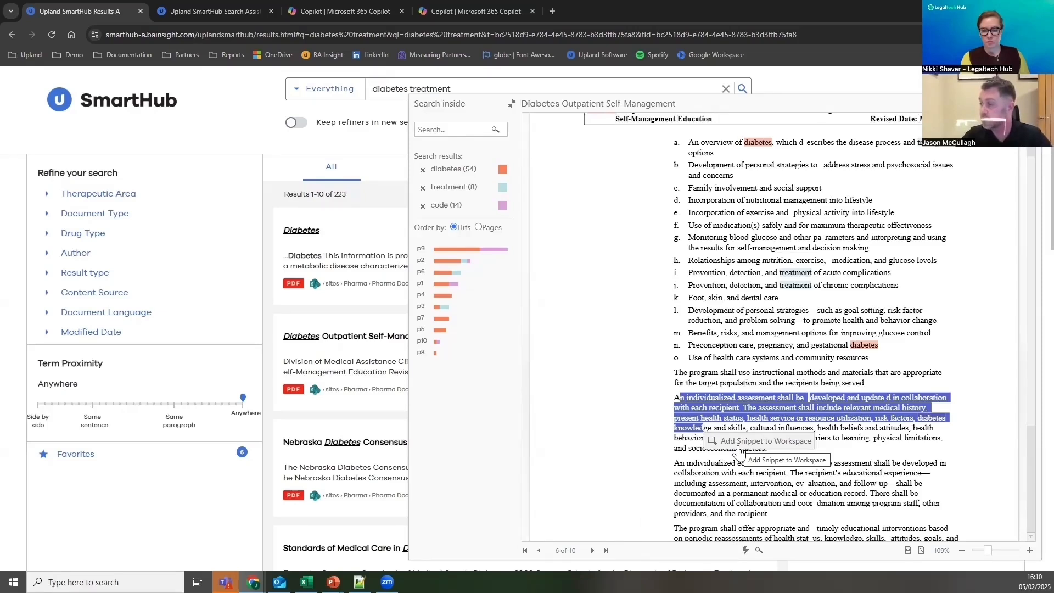
# Review the preview's document actions and open My Workspace.
pyautogui.click(745, 549)
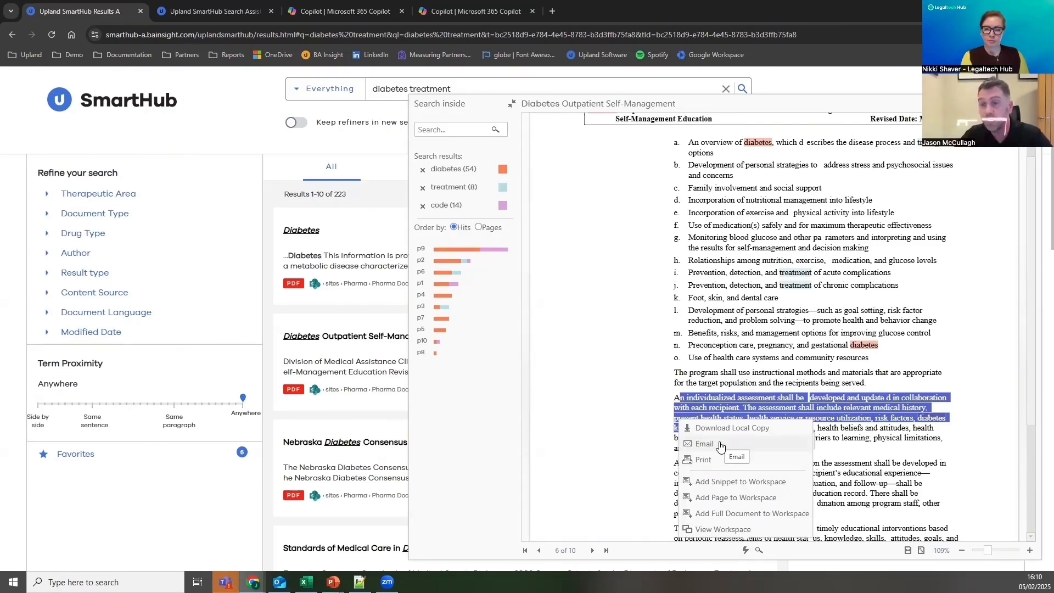
pyautogui.click(747, 420)
pyautogui.press('Escape')
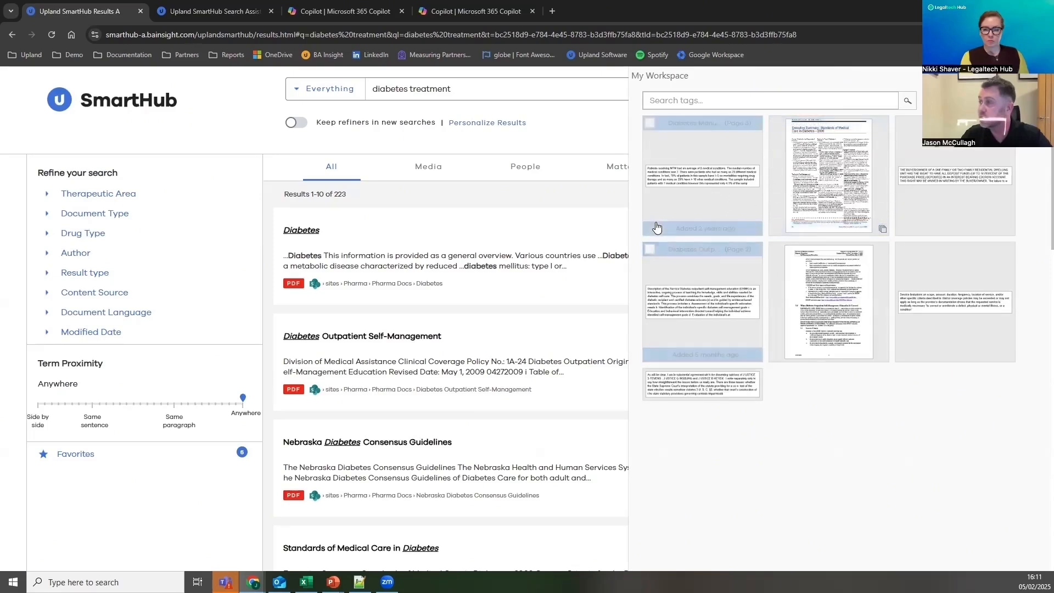
# Select three saved snippets in My Workspace, review their export options and close the workspace.
pyautogui.click(650, 254)
pyautogui.click(650, 123)
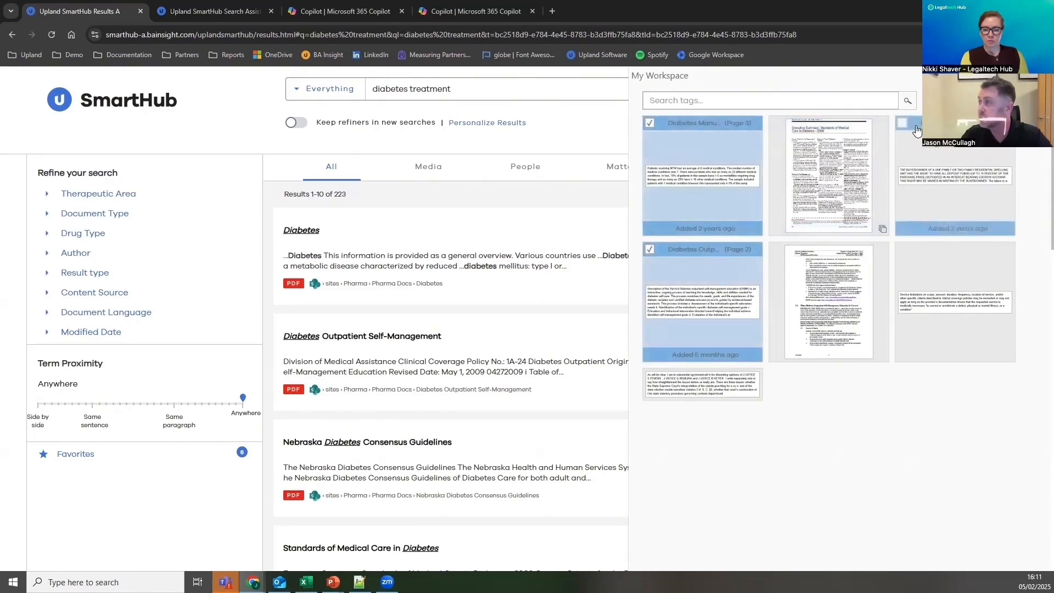
pyautogui.click(904, 125)
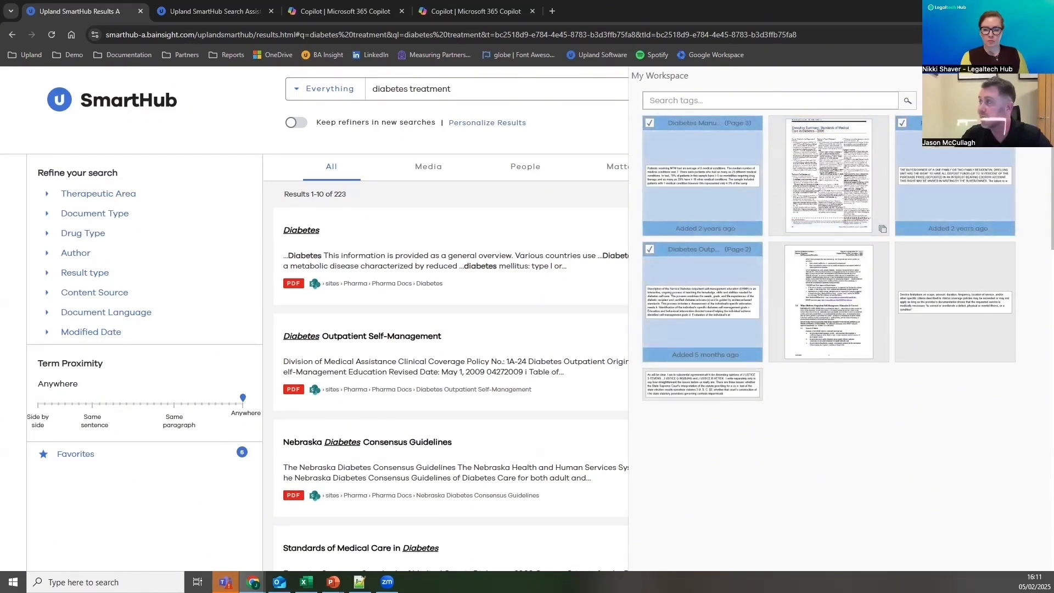
pyautogui.click(1004, 123)
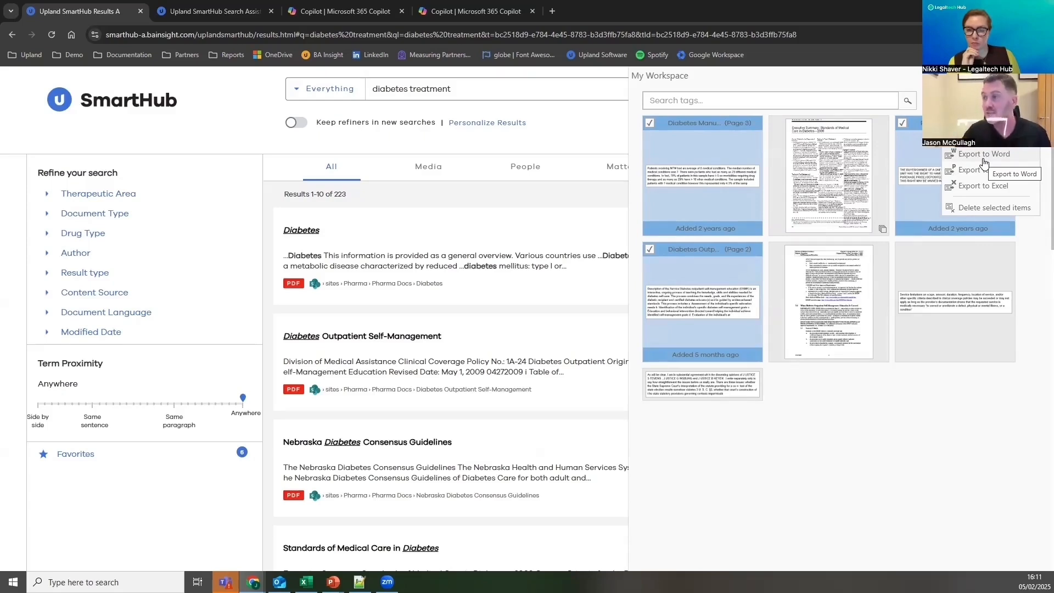
pyautogui.click(914, 240)
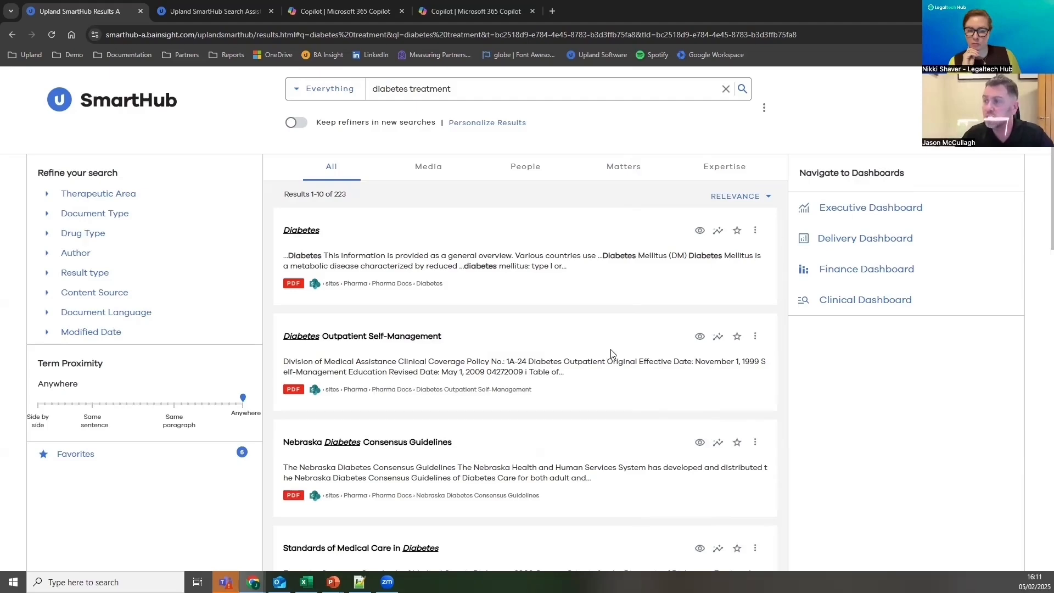
# Open the Personalization settings and review the Office preferences and the Relevancy Tuning sliders.
pyautogui.scroll(-5, 444, 471)
pyautogui.scroll(-4, 442, 471)
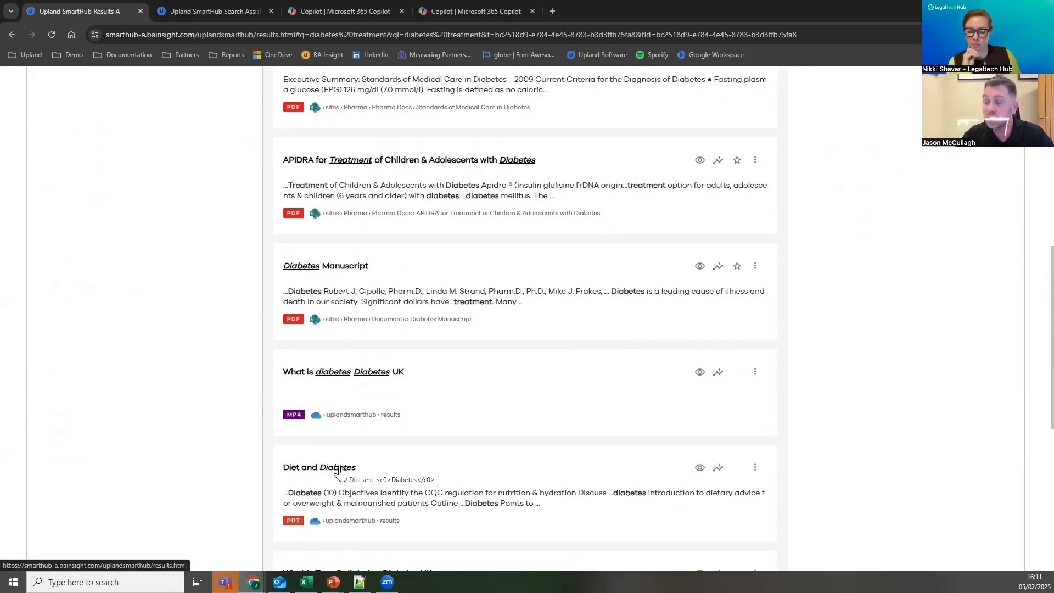
pyautogui.scroll(10, 406, 456)
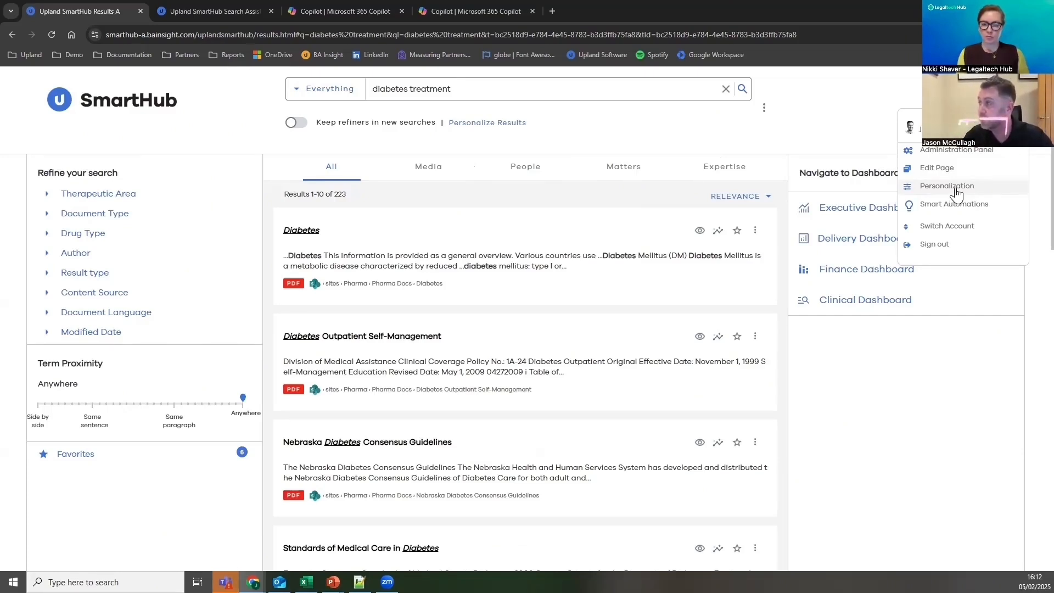
pyautogui.click(956, 193)
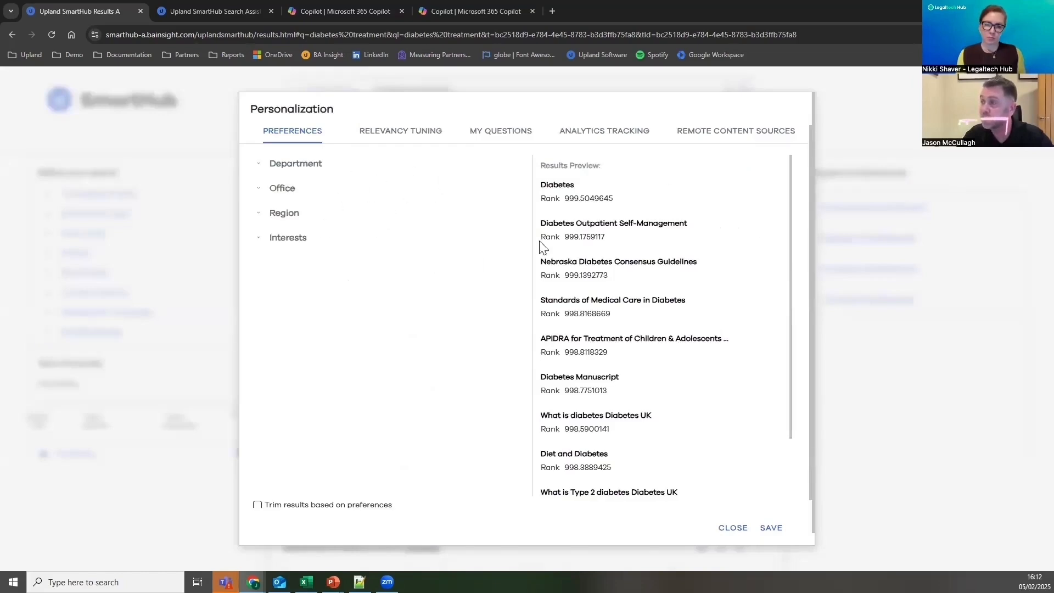
pyautogui.click(257, 188)
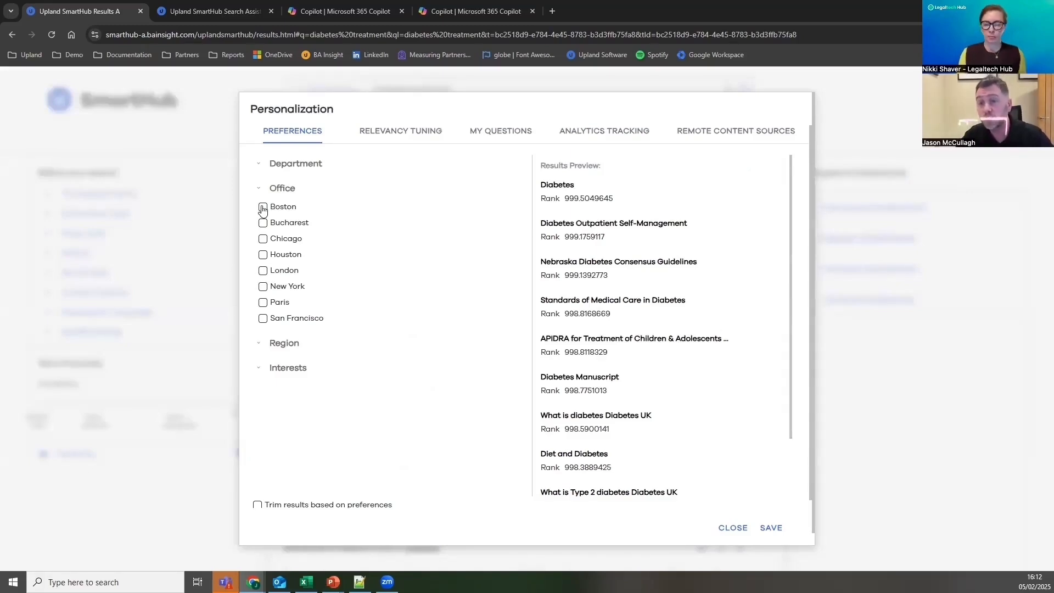
pyautogui.click(389, 133)
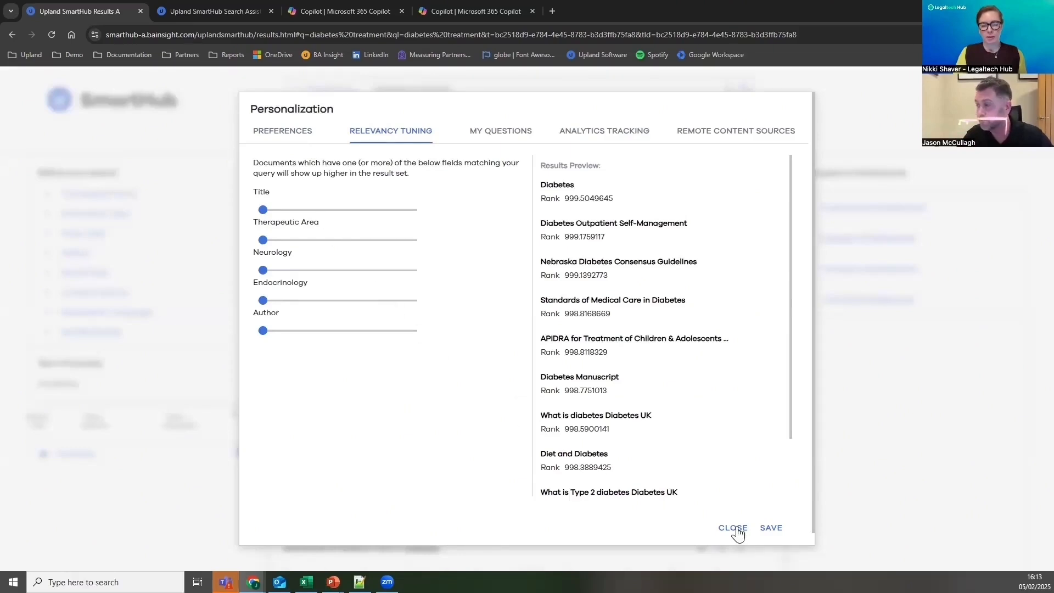
# Switch to the SmartHub Search Assistant page and examine its query "Is there any defect in delaware product?".
pyautogui.click(226, 11)
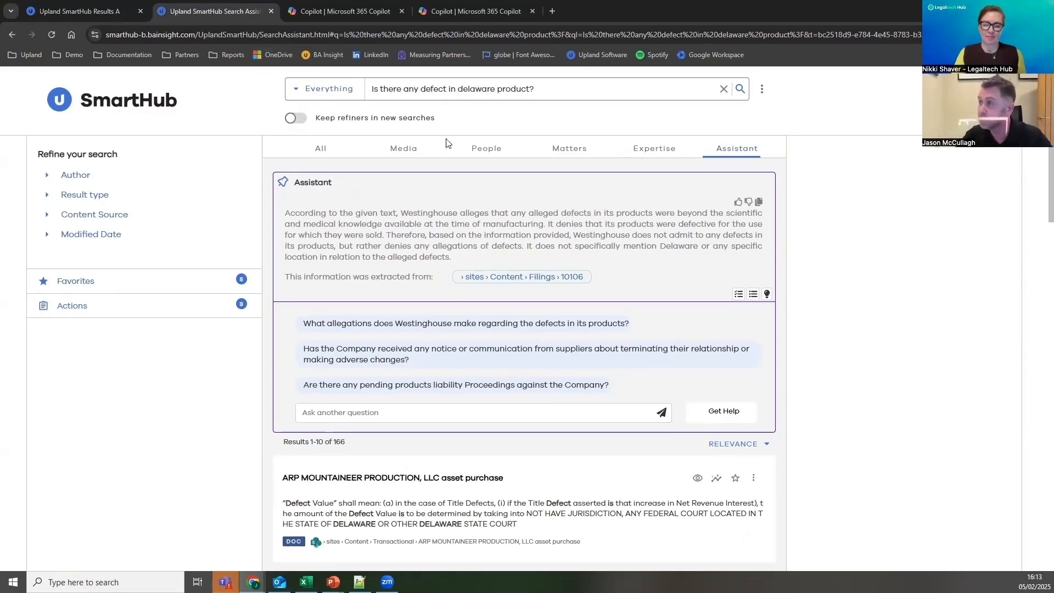
pyautogui.moveTo(548, 91); pyautogui.dragTo(367, 91)
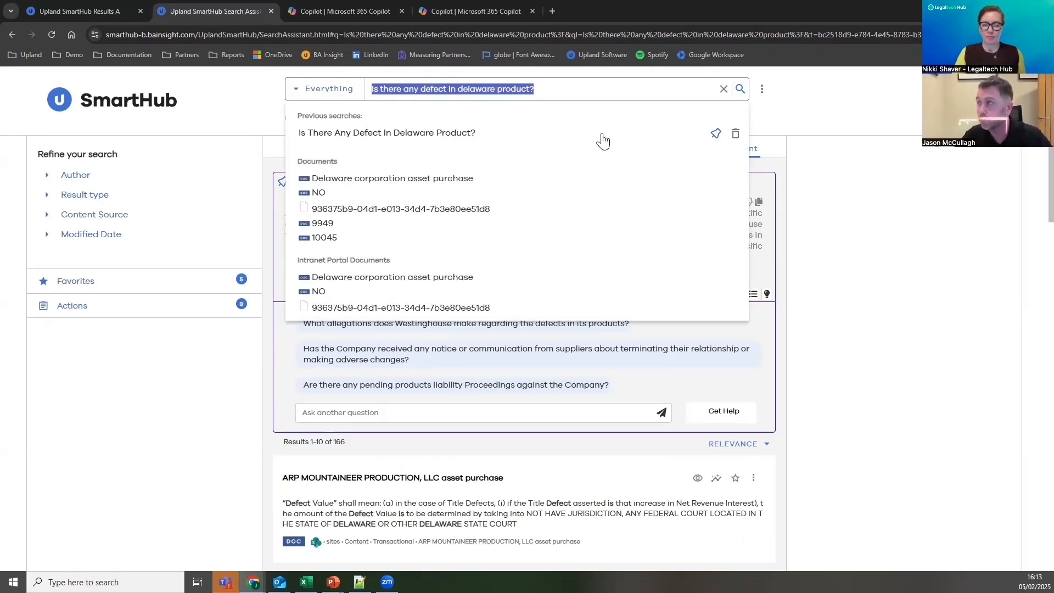
pyautogui.click(859, 212)
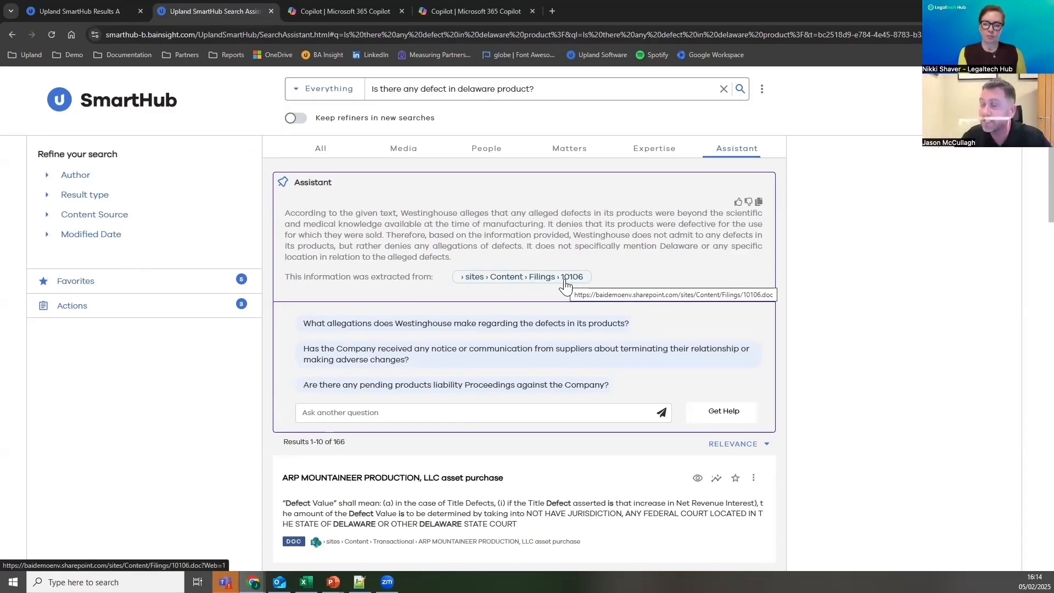
# Review the suggested follow-up questions and have the Assistant rewrite its answer as step-by-step instructions.
pyautogui.scroll(-1, 572, 235)
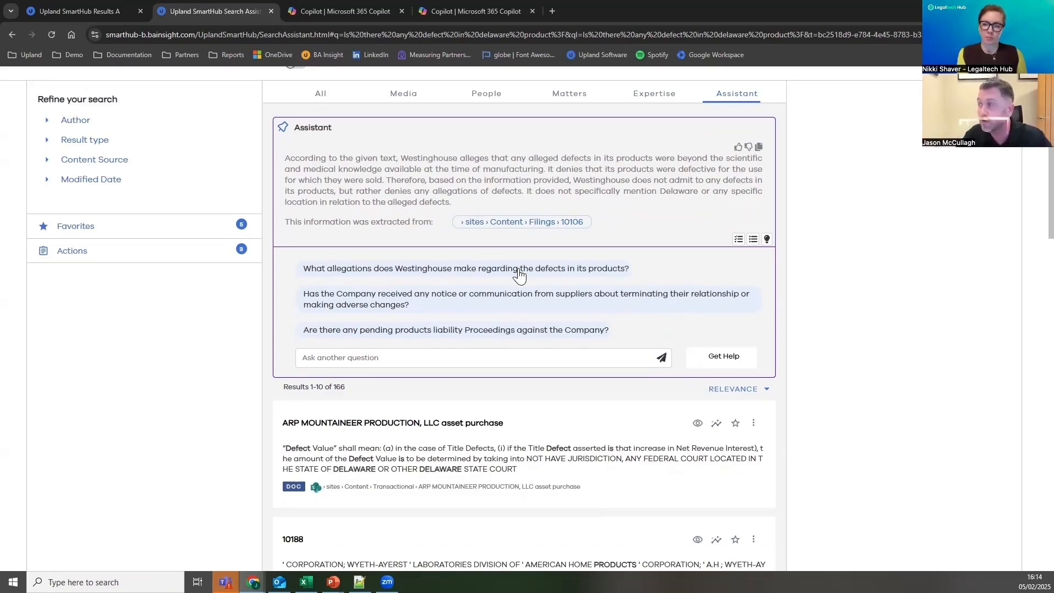
pyautogui.click(410, 357)
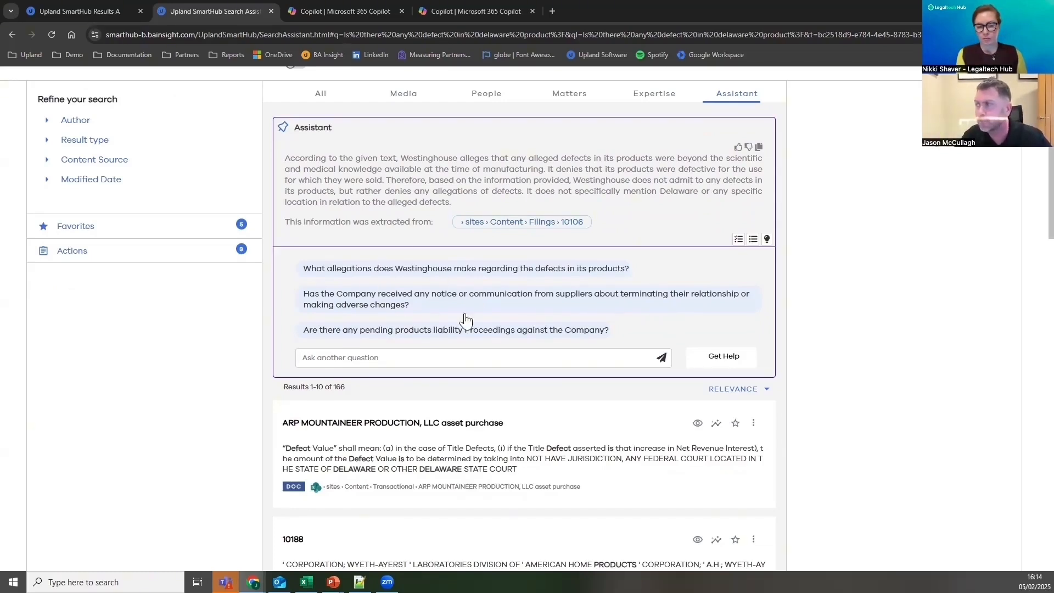
pyautogui.click(739, 241)
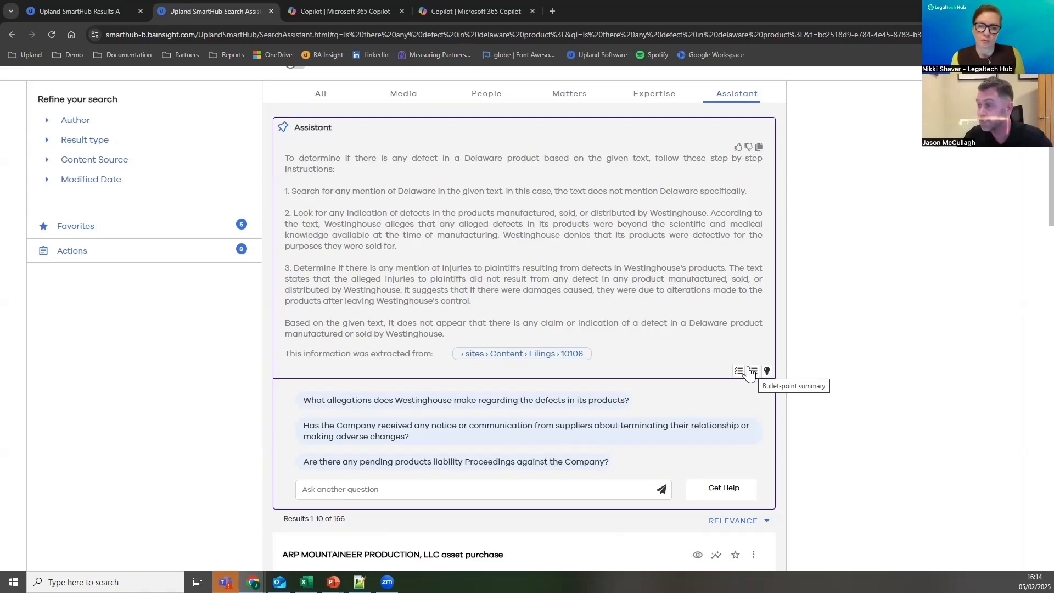
pyautogui.scroll(-1, 715, 329)
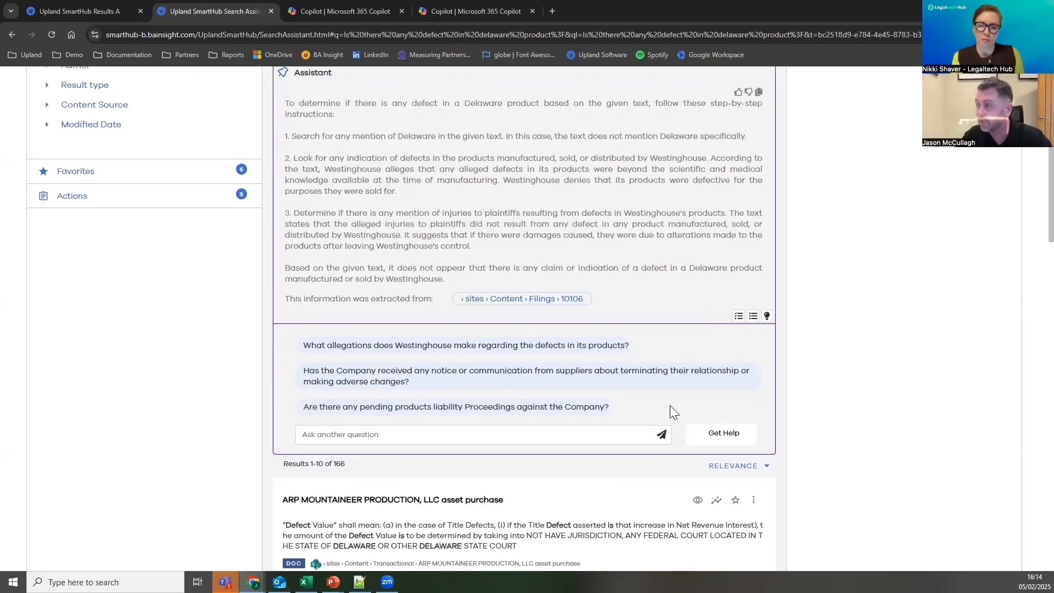
# Review the Assistant's step-by-step answer, its cited source and the document results listed beneath it.
pyautogui.click(691, 436)
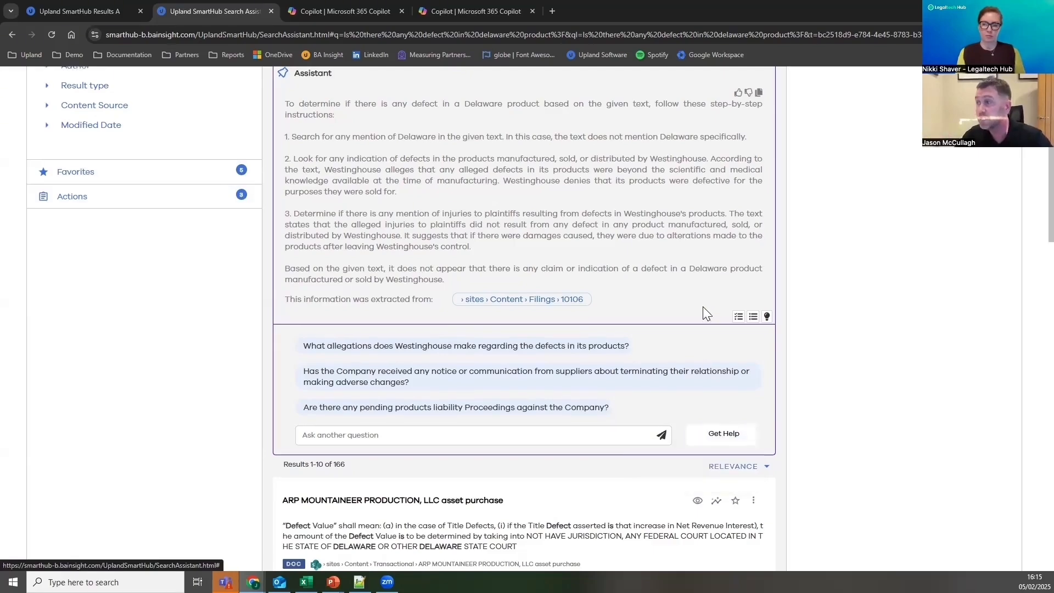
pyautogui.scroll(2, 700, 311)
pyautogui.scroll(-1, 554, 139)
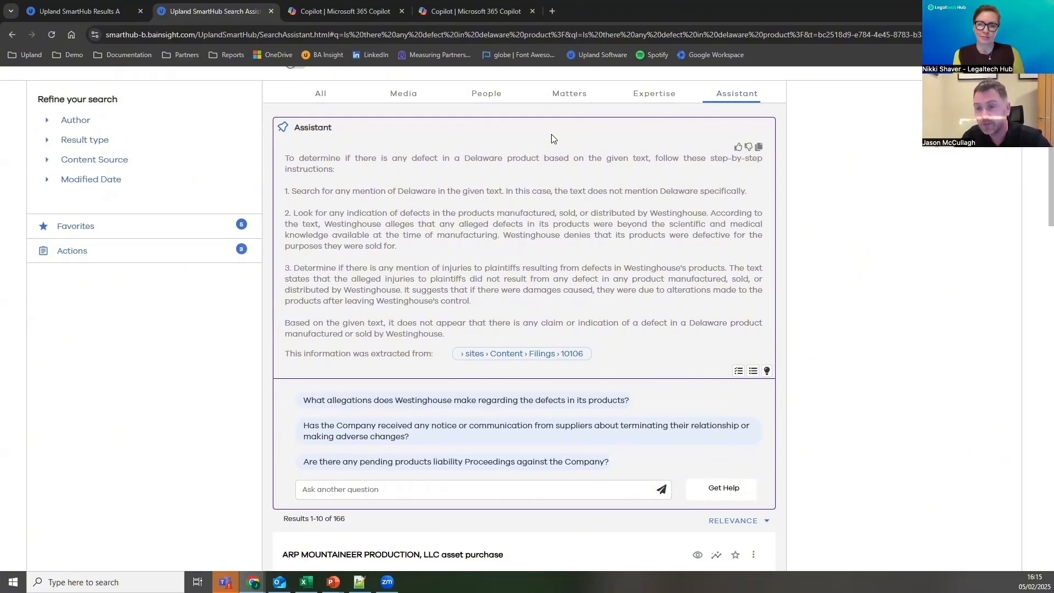
pyautogui.scroll(-6, 635, 159)
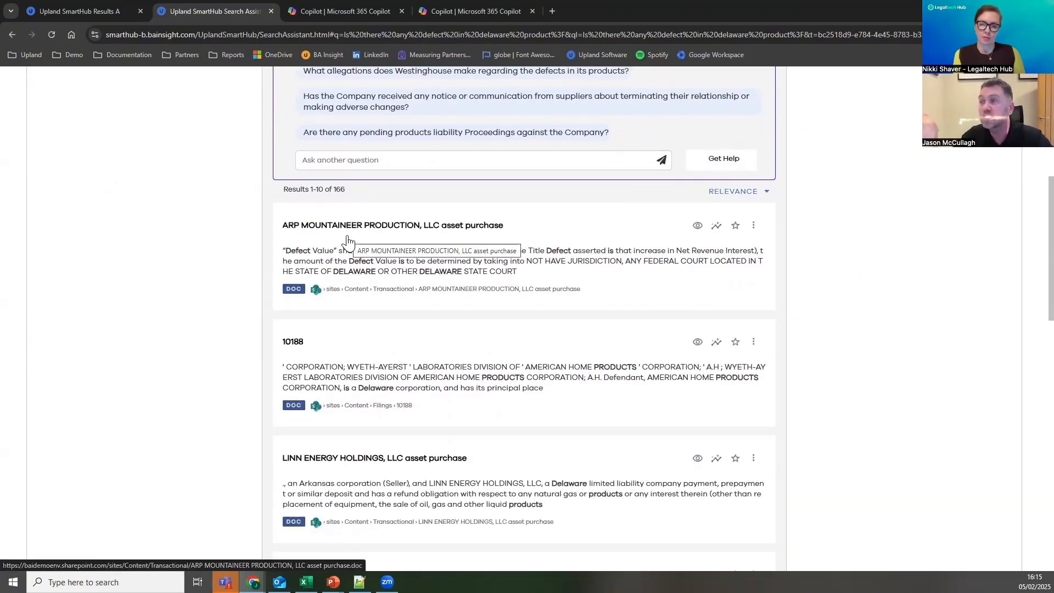
pyautogui.scroll(7, 347, 240)
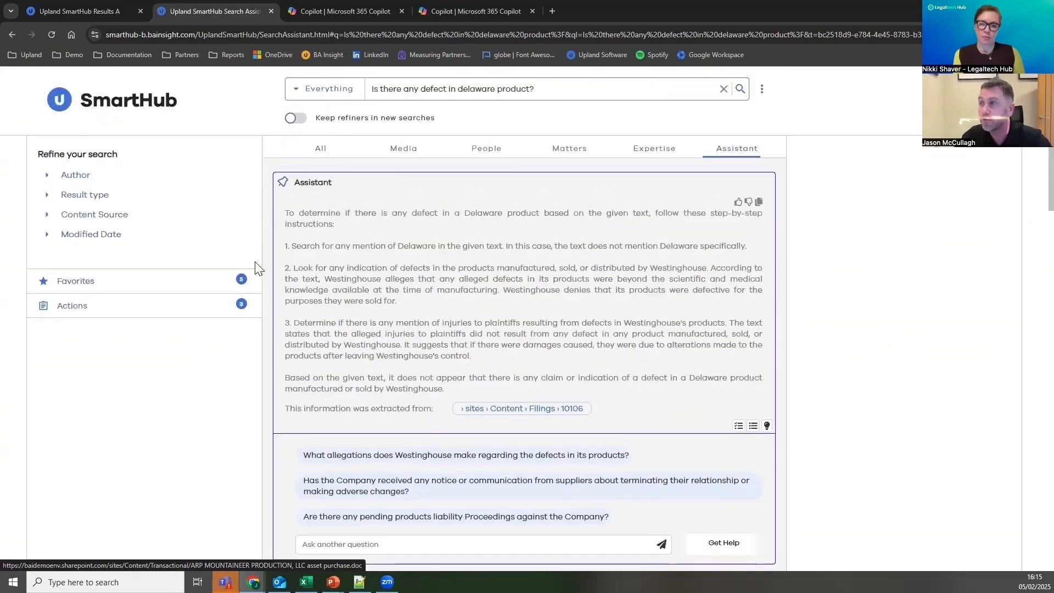
pyautogui.scroll(-7, 522, 288)
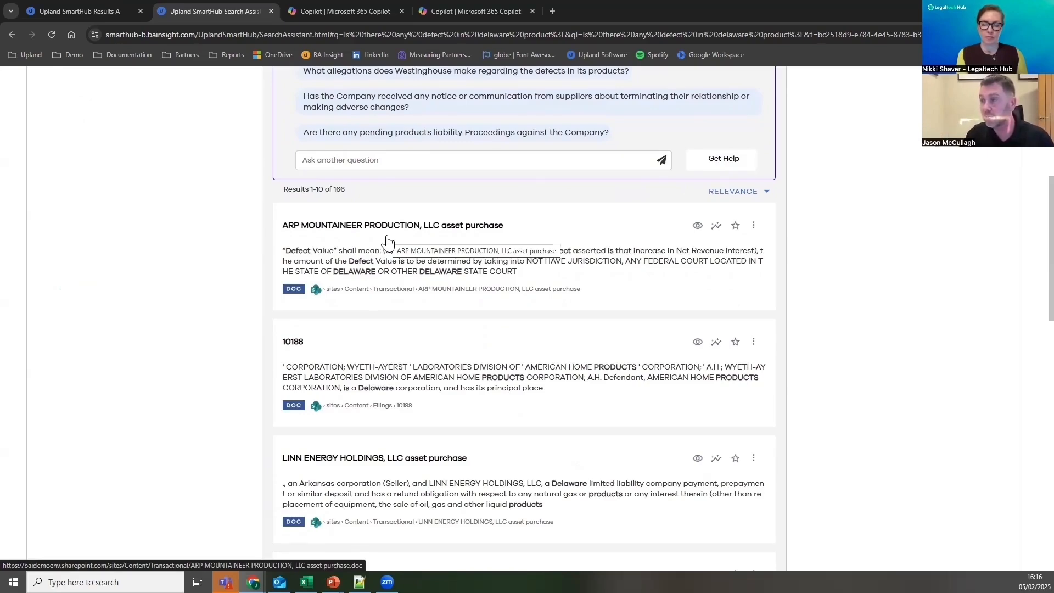
pyautogui.scroll(7, 387, 242)
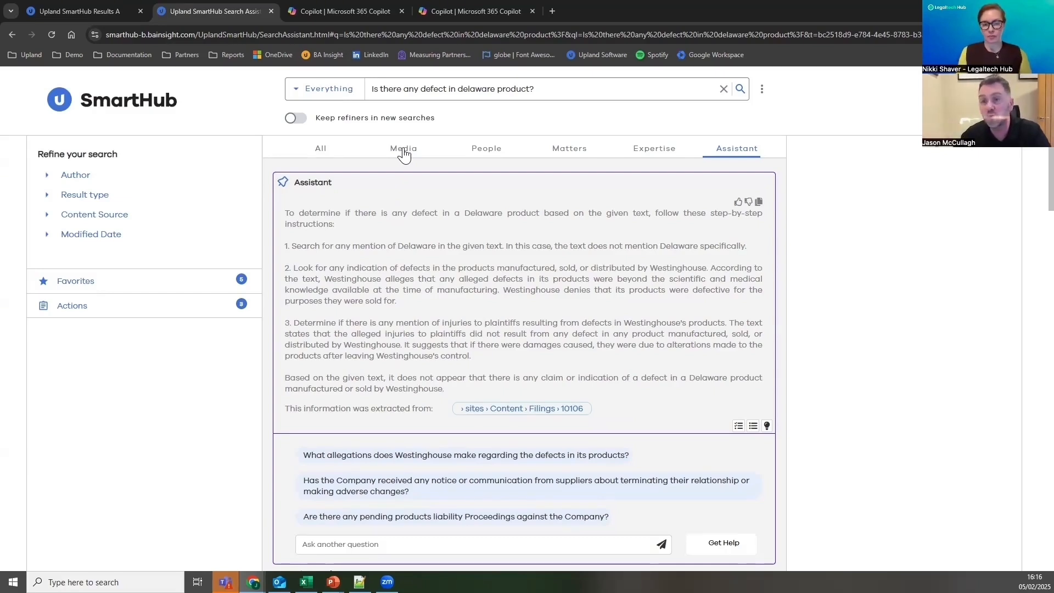
# Switch to the general Microsoft 365 Copilot chat, ask it for "amicus curiae briefs" and review the answer with its cited sources.
pyautogui.click(356, 12)
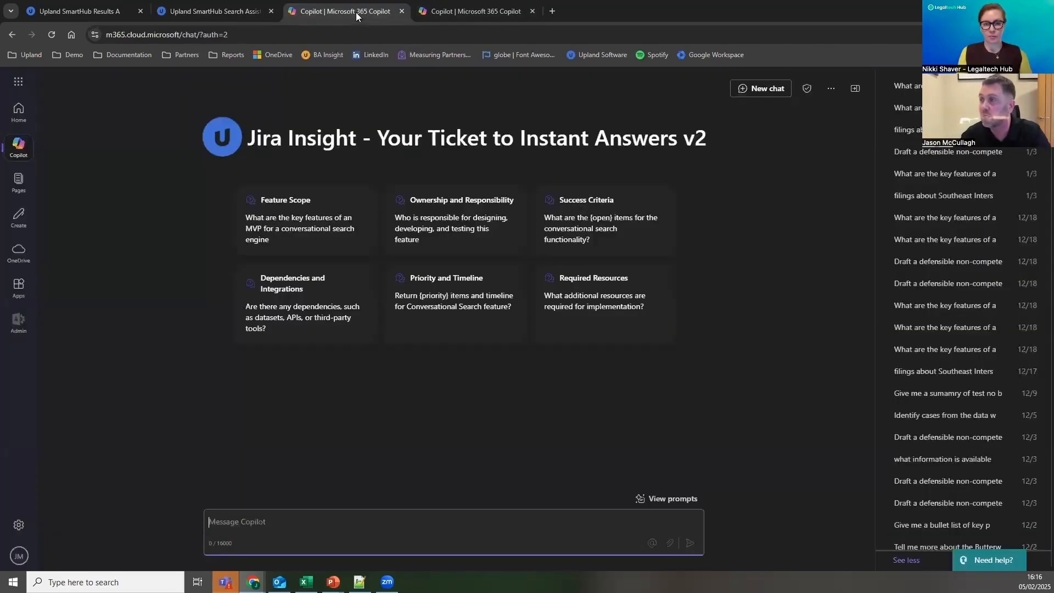
pyautogui.click(472, 11)
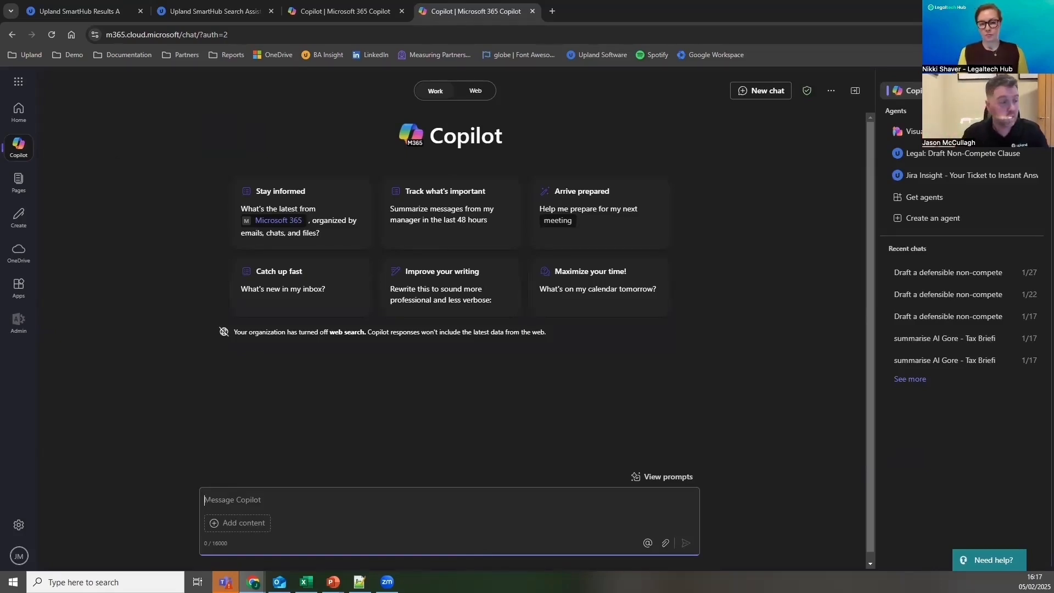
pyautogui.hotkey('alt', 'Tab')
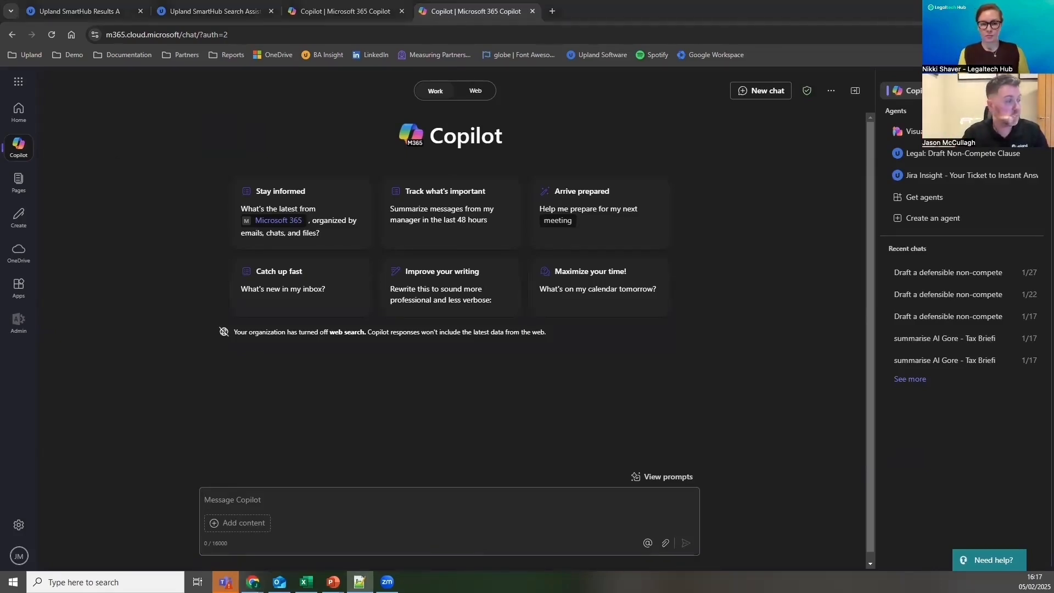
pyautogui.click(350, 498)
pyautogui.write('amicus curiae briefs')
pyautogui.press('Return')
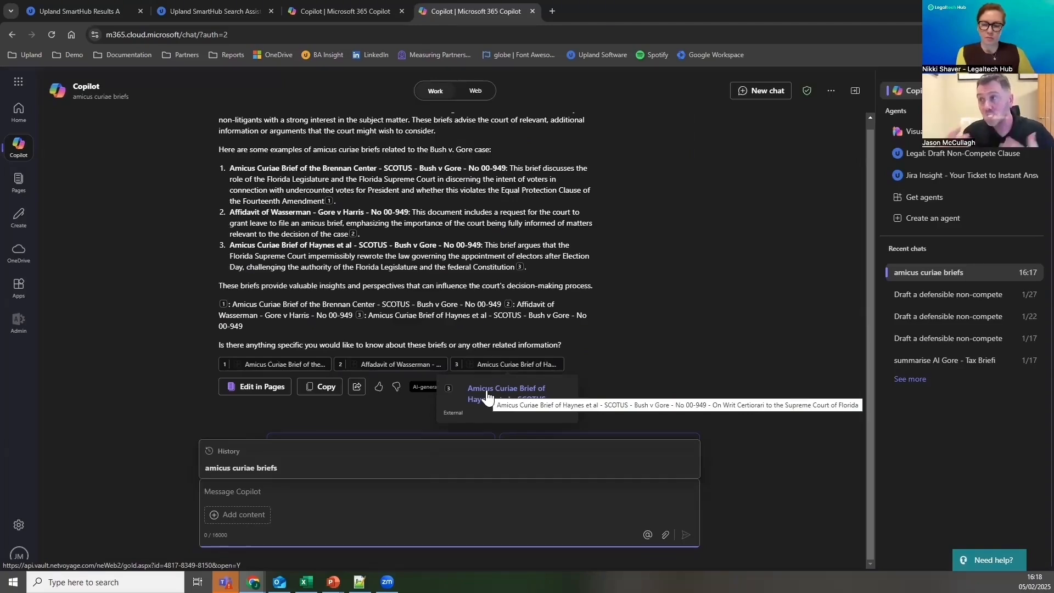
pyautogui.scroll(2, 850, 239)
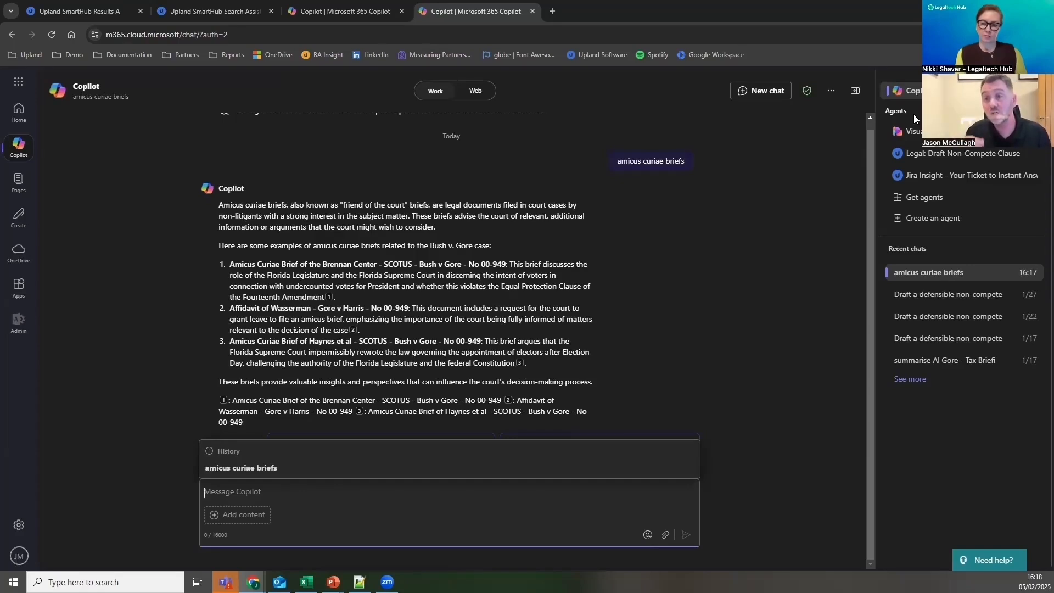
# Open the Legal: Draft Non-Compete Clause agent and load its Draft Non-compete Clause prompt, replacing the court name placeholder with "district of florida".
pyautogui.click(946, 158)
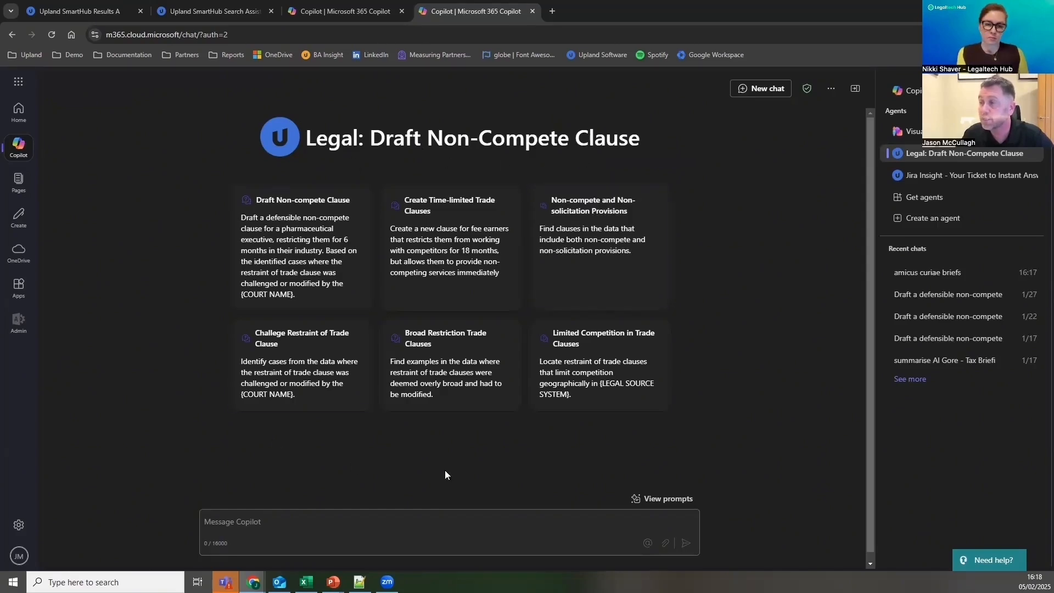
pyautogui.click(241, 192)
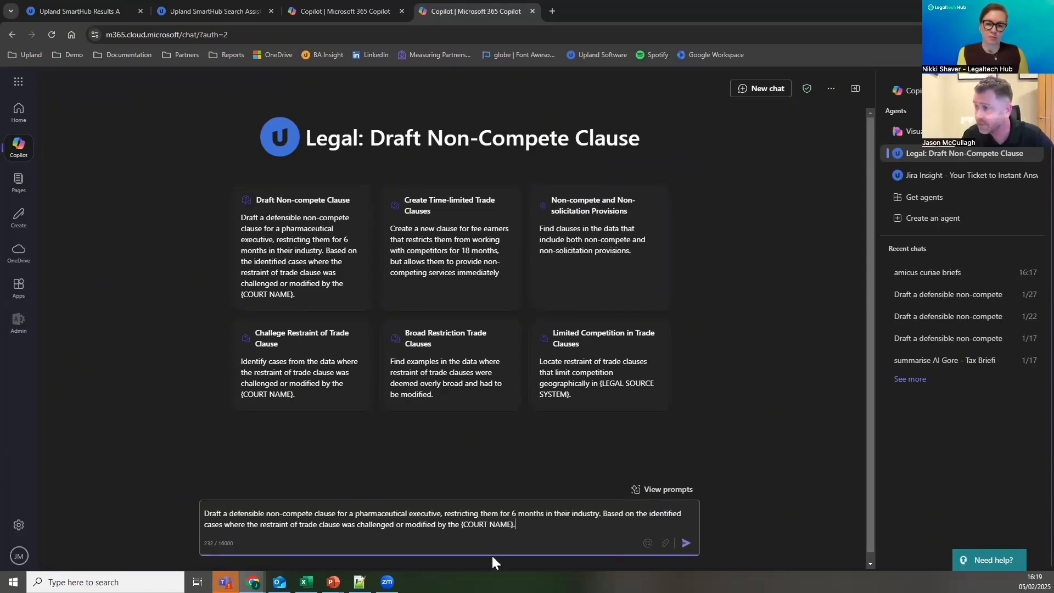
pyautogui.moveTo(460, 525); pyautogui.dragTo(515, 525)
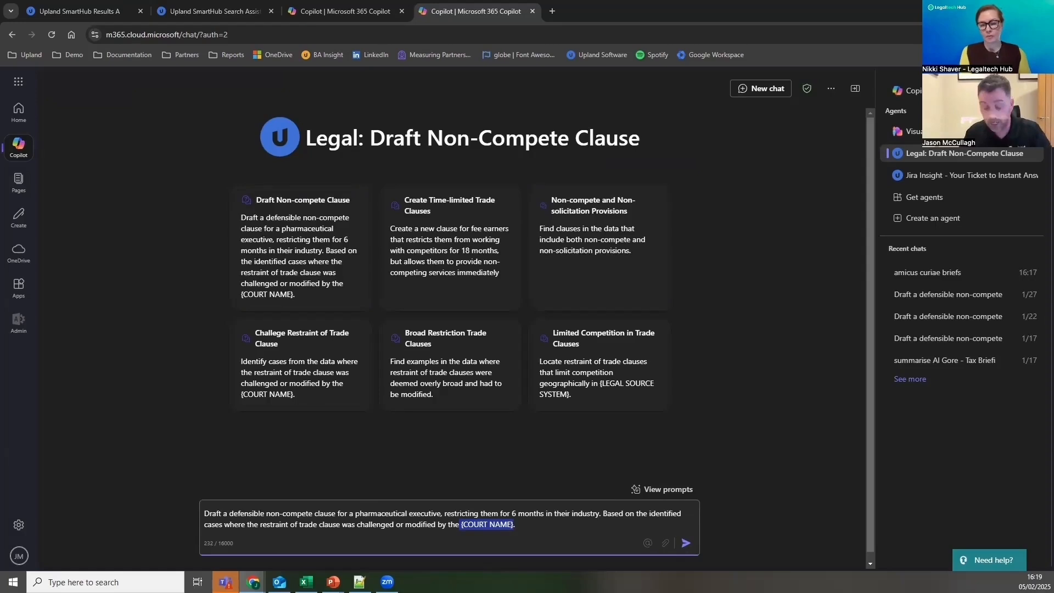
pyautogui.write('district of florida')
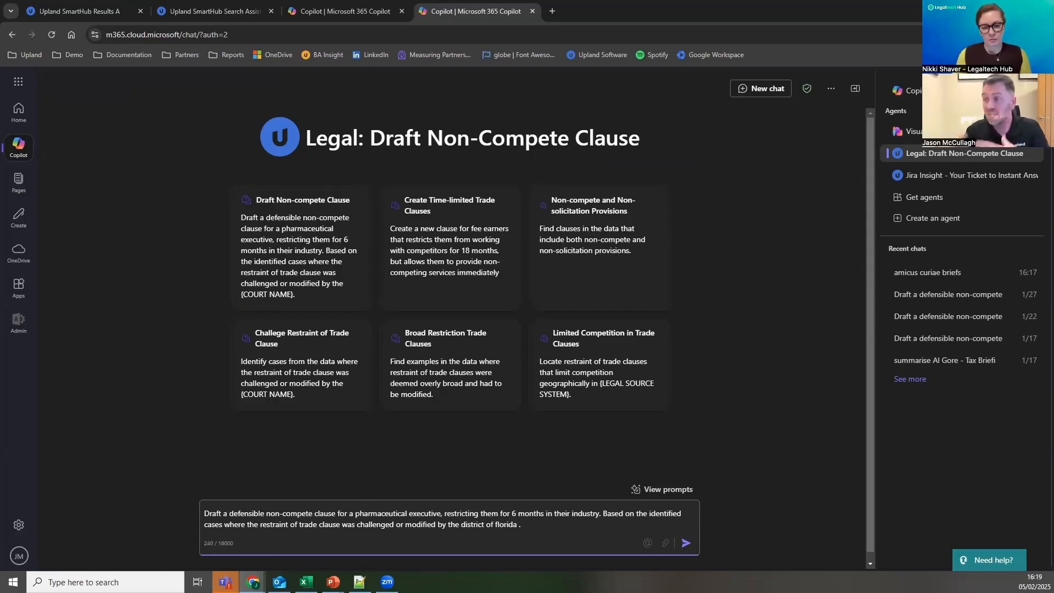
# Submit the prompt with data sharing to the Upland BA Insight agent approved, and review the drafted clause from its beginning.
pyautogui.press('Return')
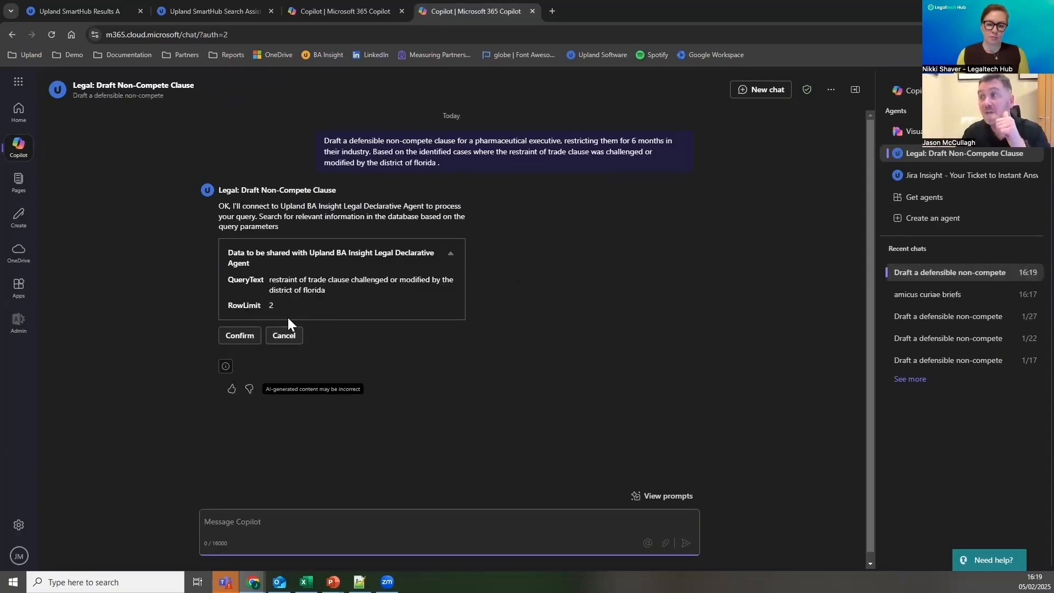
pyautogui.click(239, 340)
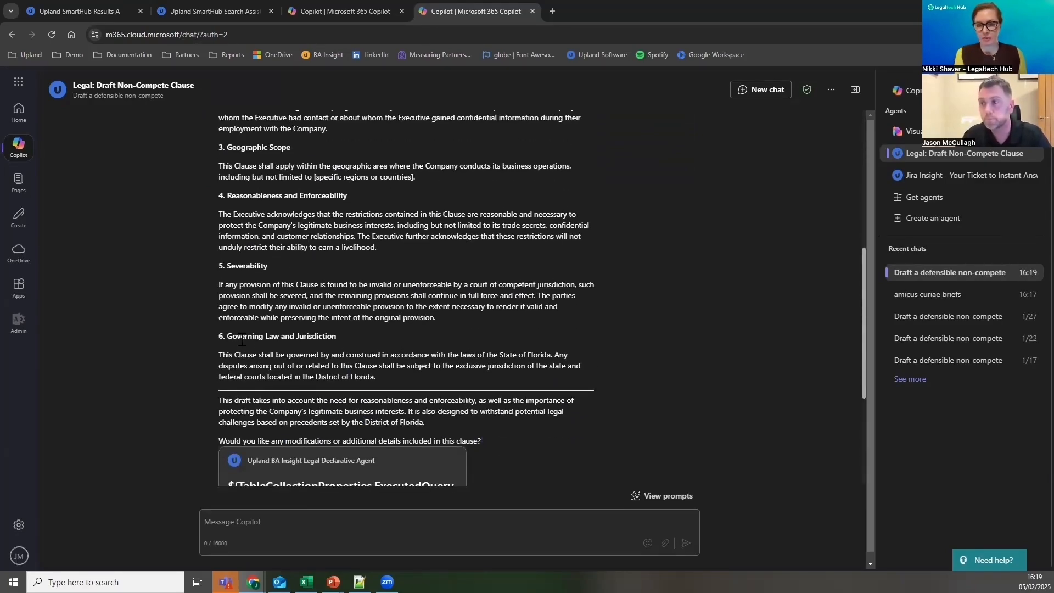
pyautogui.scroll(6, 292, 274)
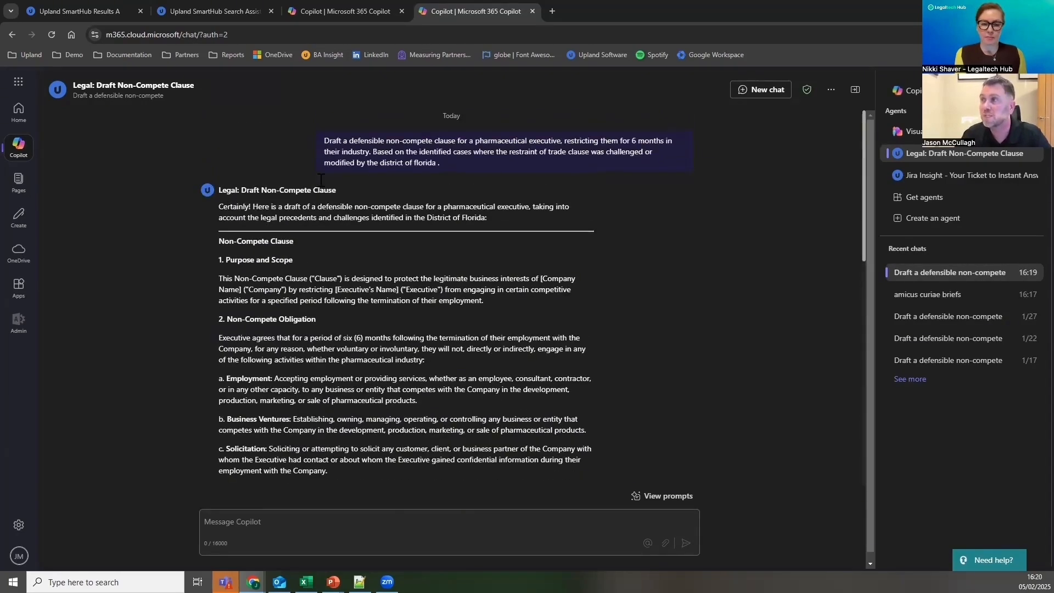
# Switch to the Jira Insight agent page and start a new chat there.
pyautogui.click(323, 13)
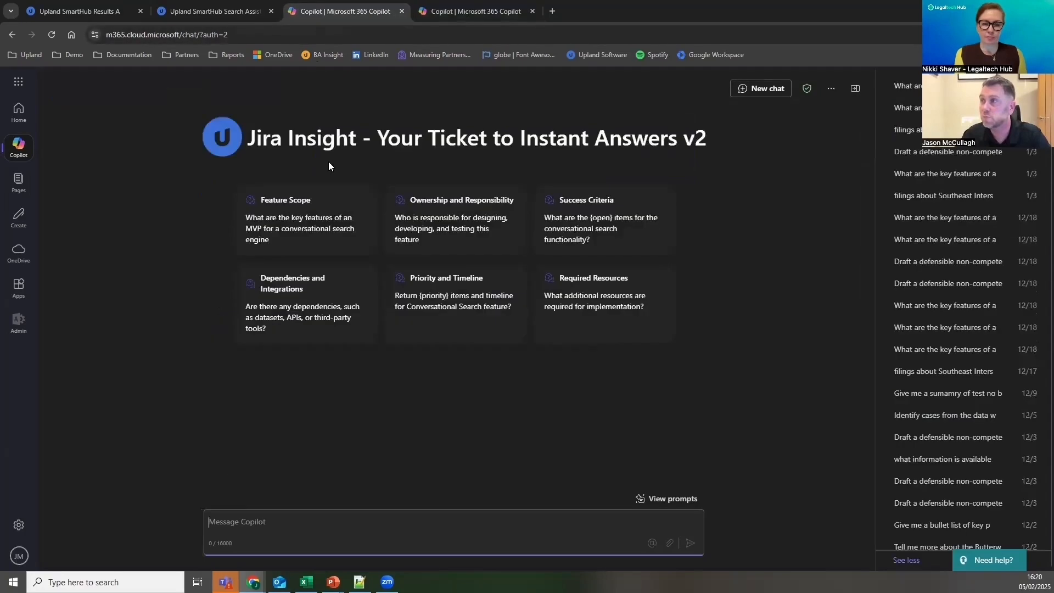
pyautogui.click(769, 89)
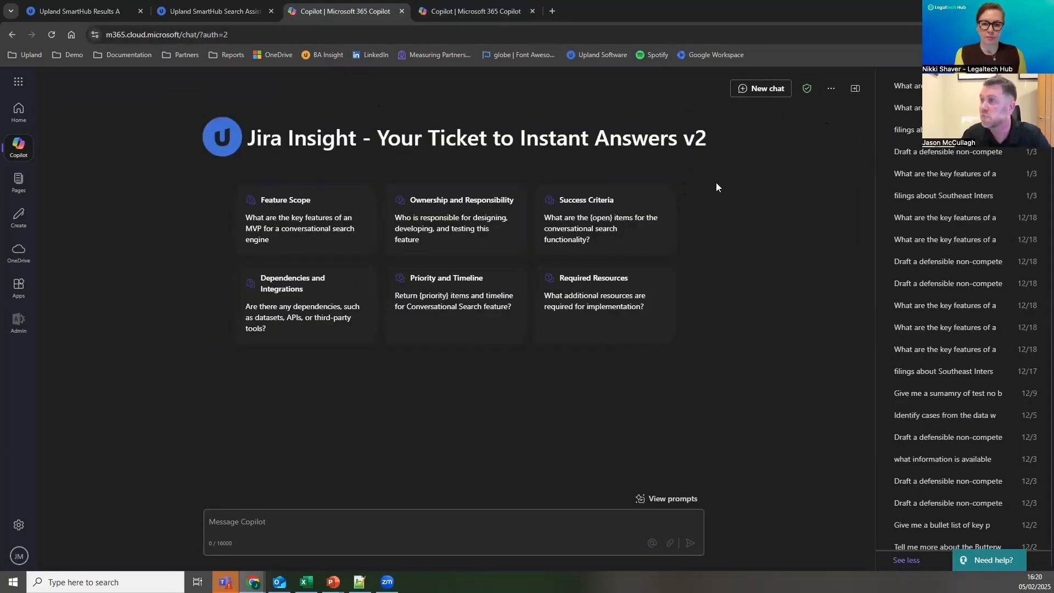